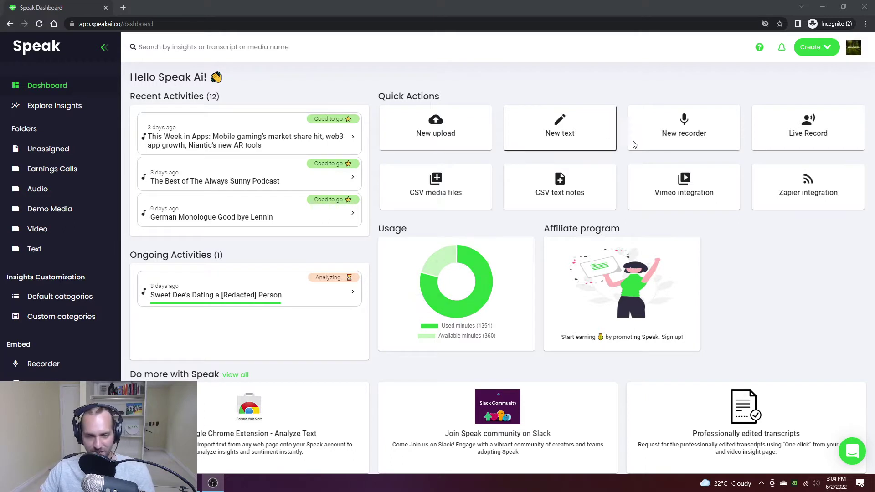
Step: Start a new media upload and select the Word Document Upload file
{"action": "scroll", "coordinate": [381, 351], "scroll_direction": "down", "scroll_amount": 1}
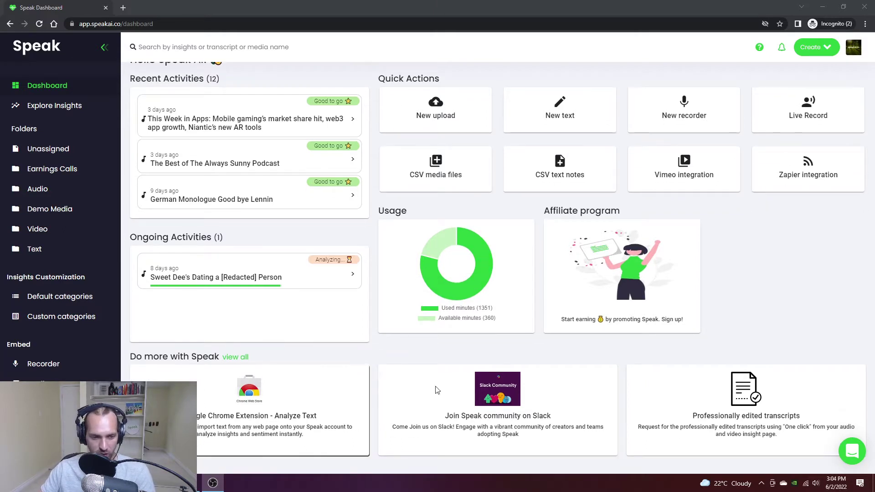
{"action": "scroll", "coordinate": [655, 371], "scroll_direction": "up", "scroll_amount": 1}
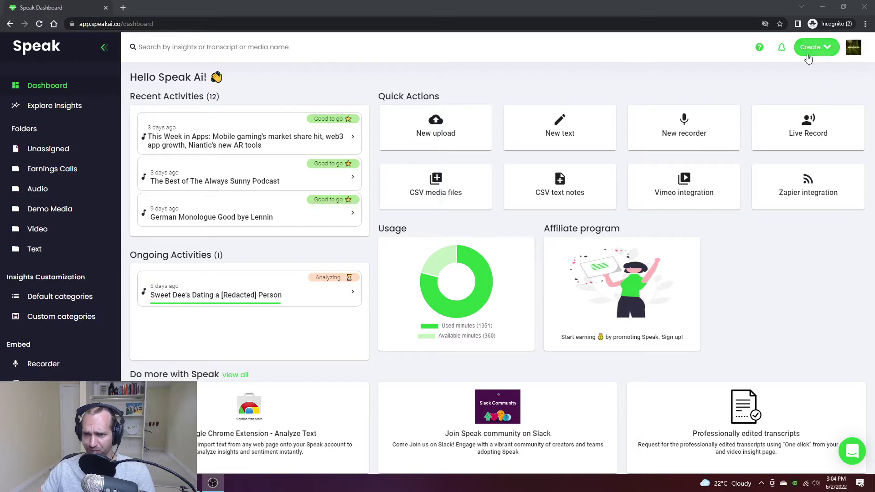
{"action": "left_click", "coordinate": [822, 46]}
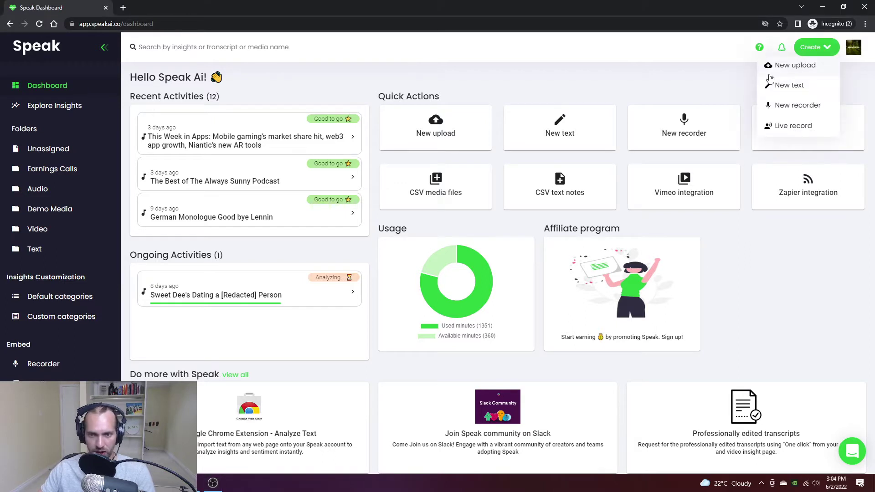
{"action": "left_click", "coordinate": [769, 74]}
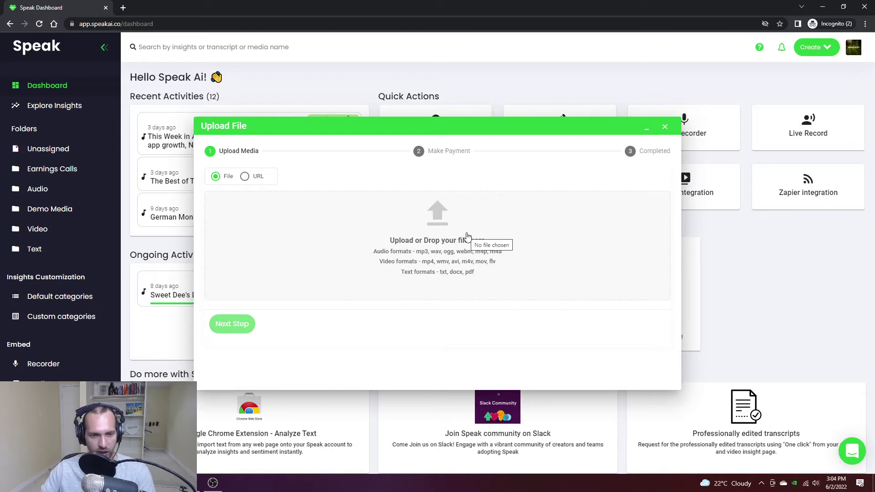
{"action": "left_click", "coordinate": [467, 236]}
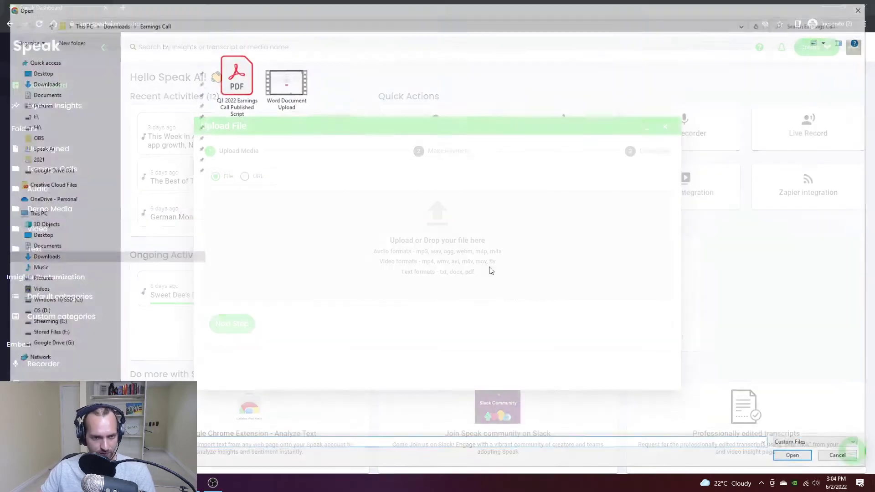
{"action": "double_click", "coordinate": [283, 81]}
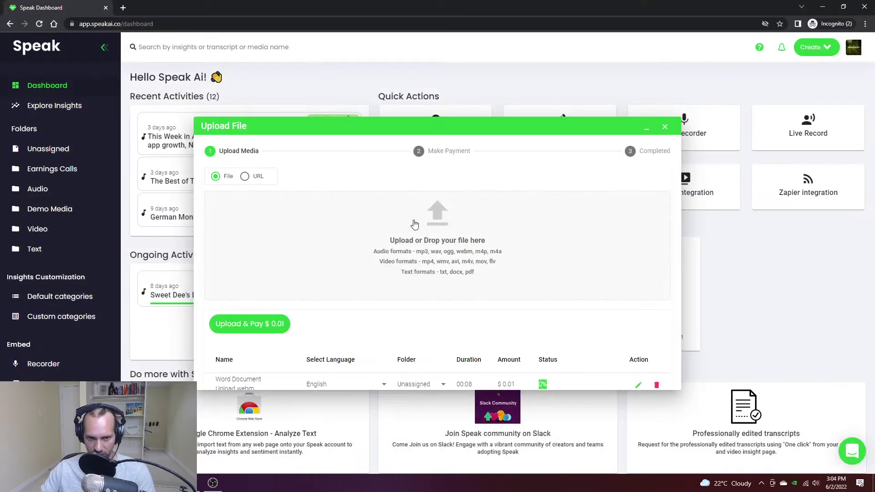
Step: Upload it to the Unassigned folder, paying $0.01, and dismiss the completion message
{"action": "scroll", "coordinate": [438, 287], "scroll_direction": "down", "scroll_amount": 2}
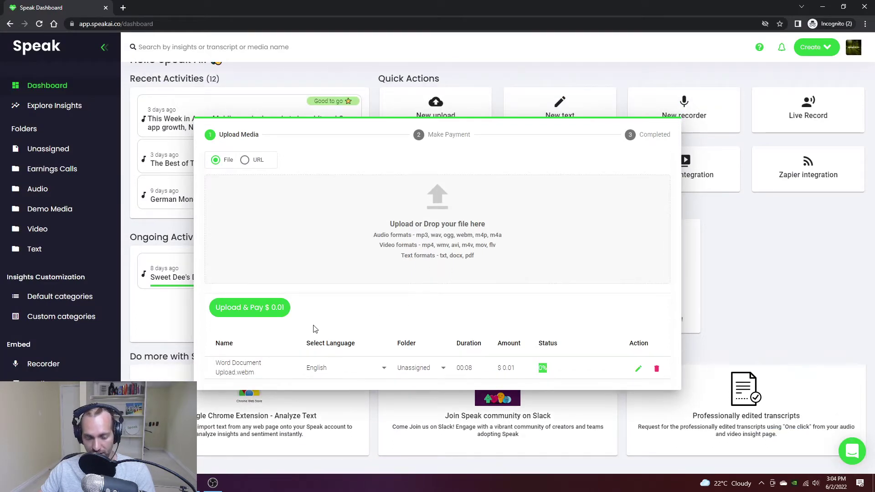
{"action": "left_click", "coordinate": [414, 367]}
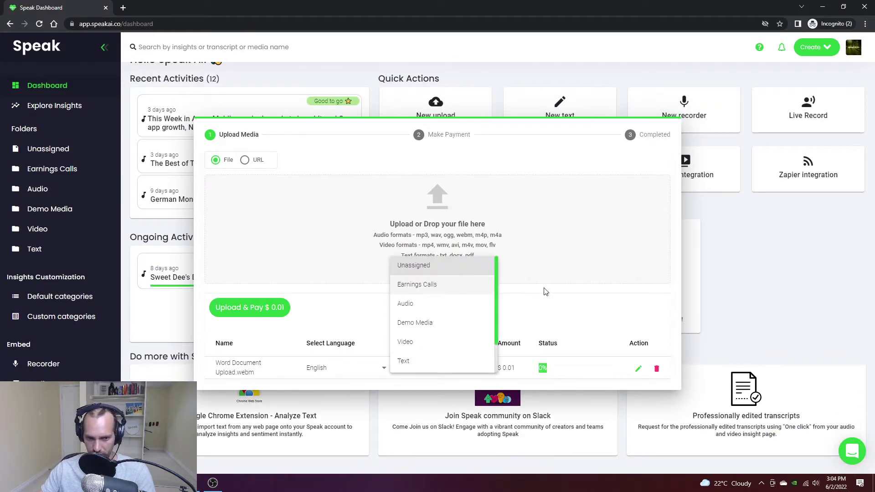
{"action": "left_click", "coordinate": [554, 306]}
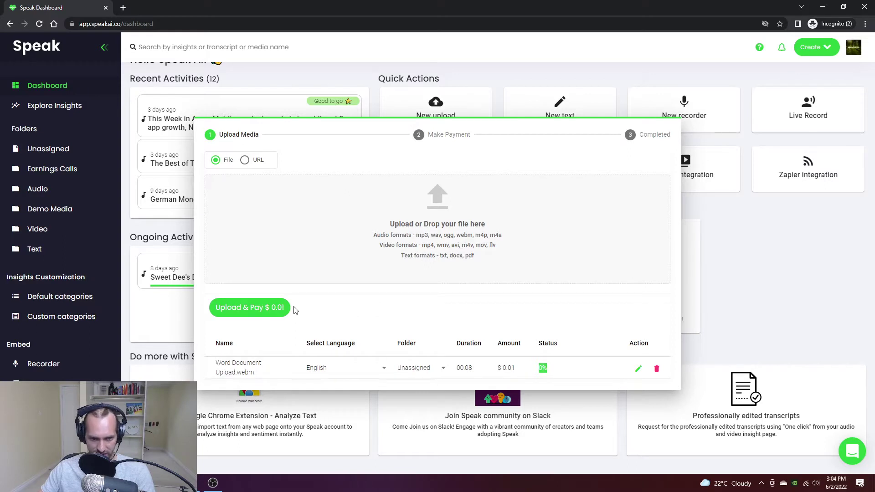
{"action": "left_click", "coordinate": [239, 307]}
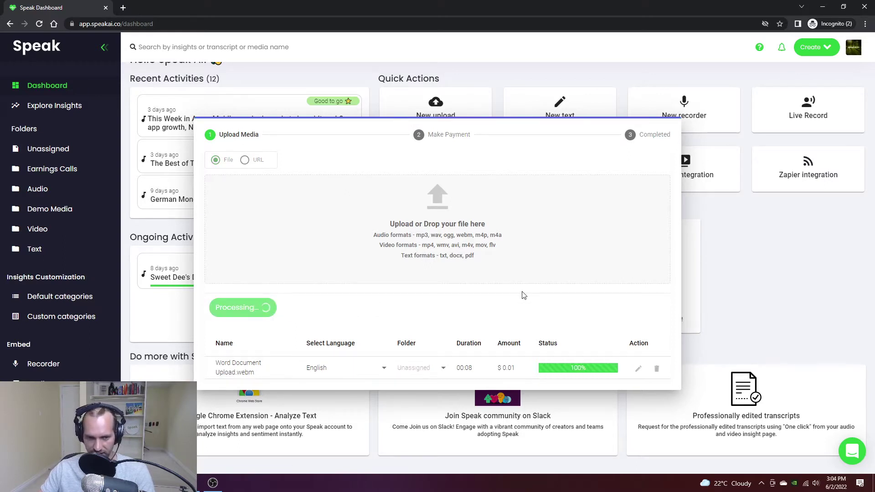
{"action": "left_click", "coordinate": [244, 358]}
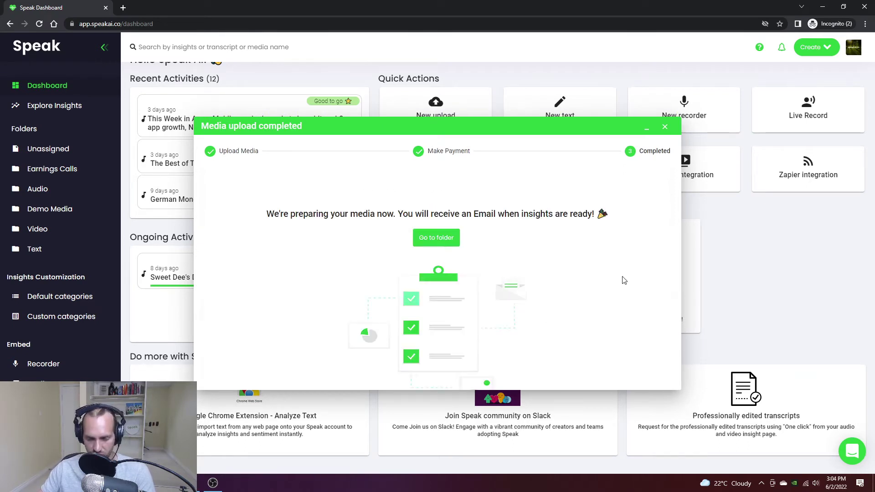
{"action": "left_click", "coordinate": [665, 126]}
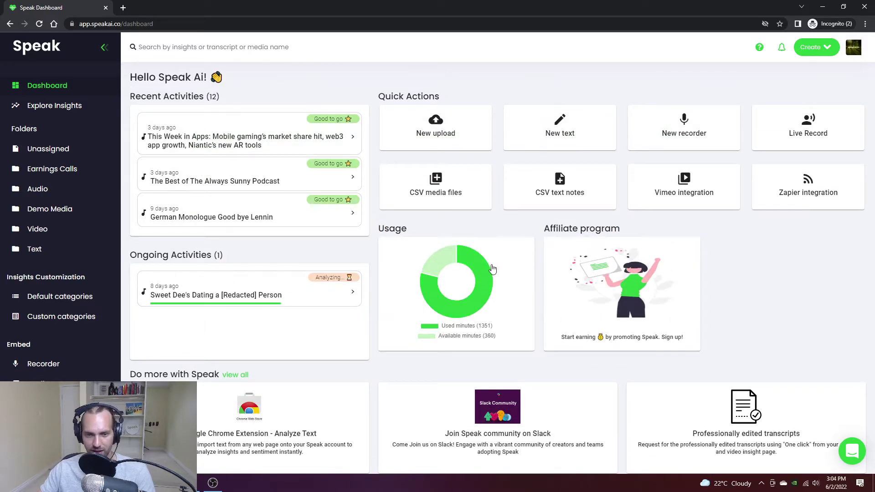
Step: Open the Building a Community Around Your Product insights from the Demo Media folder
{"action": "left_click", "coordinate": [39, 213]}
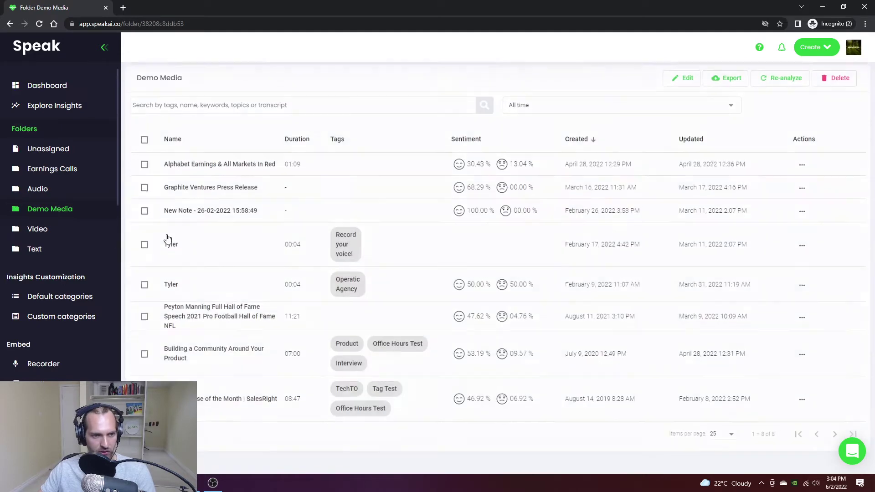
{"action": "left_click", "coordinate": [226, 356]}
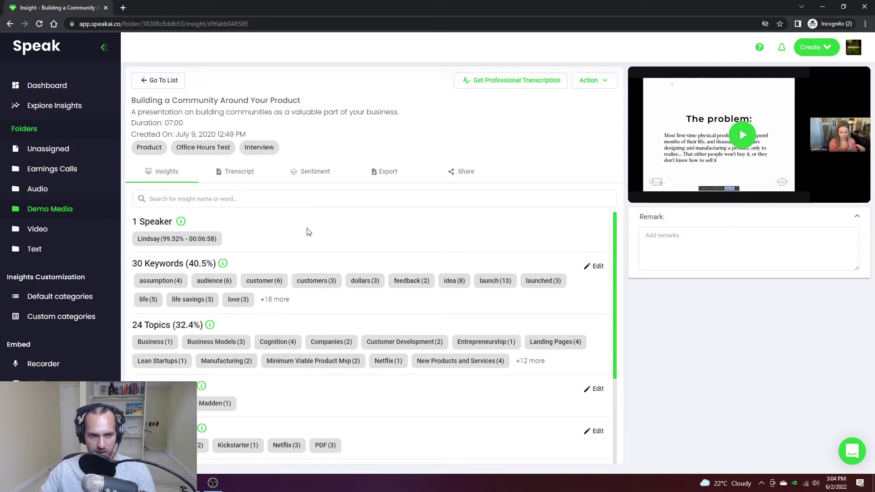
{"action": "scroll", "coordinate": [255, 246], "scroll_direction": "down", "scroll_amount": 3}
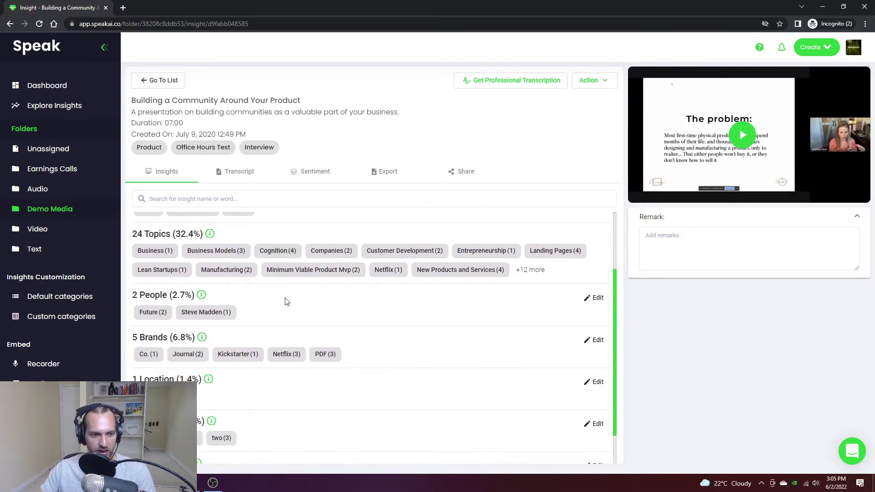
{"action": "scroll", "coordinate": [408, 329], "scroll_direction": "up", "scroll_amount": 3}
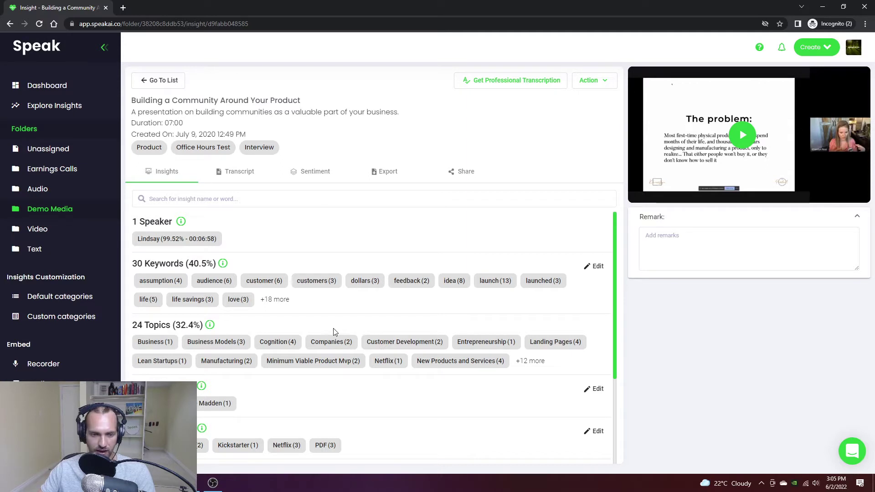
Step: Highlight the 'customers' keyword (3 mentions) and briefly play the video
{"action": "left_click", "coordinate": [316, 281]}
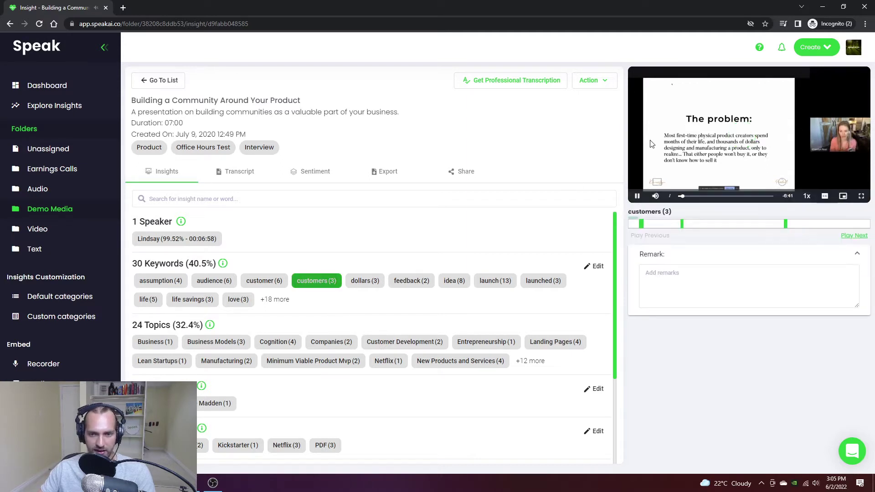
{"action": "left_click", "coordinate": [685, 130]}
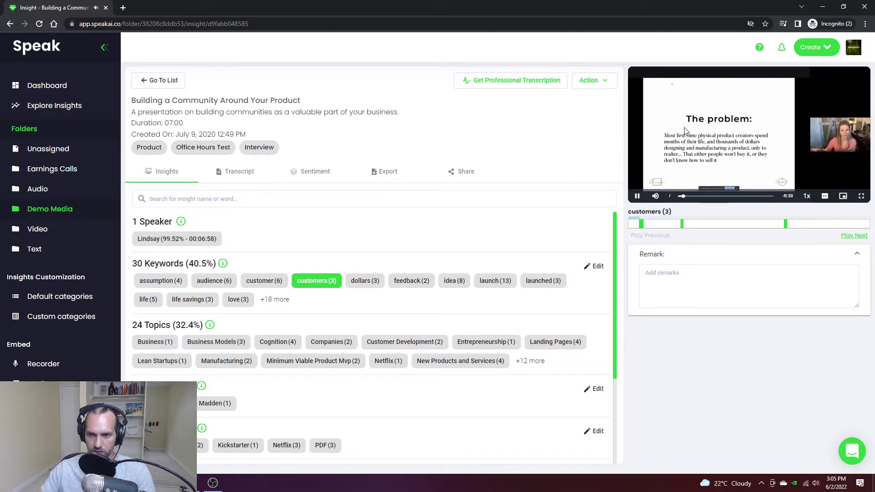
{"action": "left_click", "coordinate": [685, 131]}
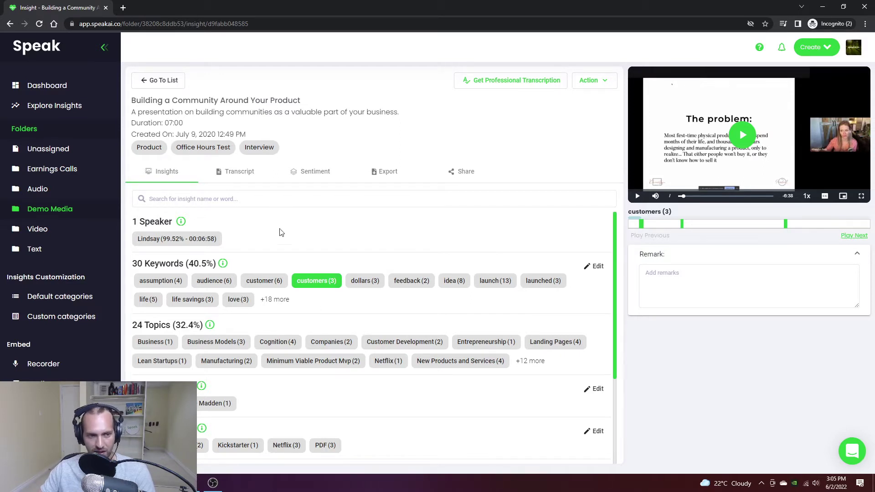
Step: Search the transcript for 'customer' (6 matches) and briefly play the 00:01:26 sentence
{"action": "left_click", "coordinate": [236, 174]}
{"action": "left_click", "coordinate": [238, 201]}
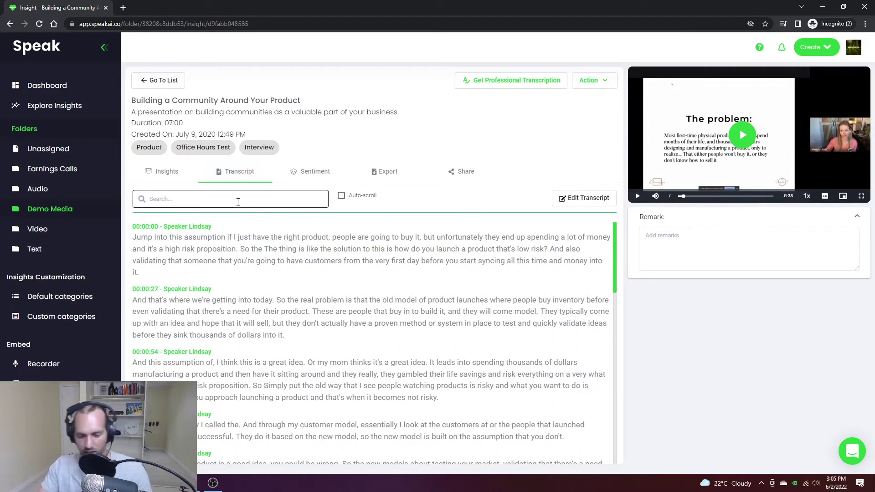
{"action": "type", "text": "customer"}
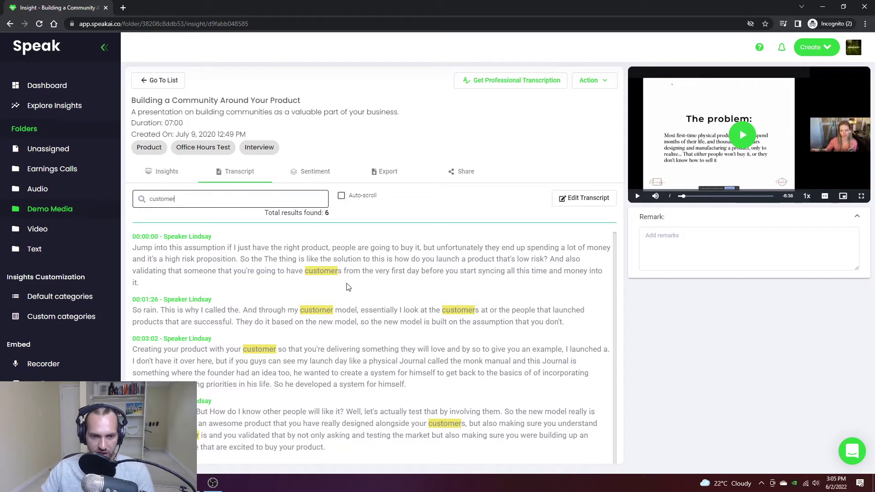
{"action": "left_click", "coordinate": [400, 310]}
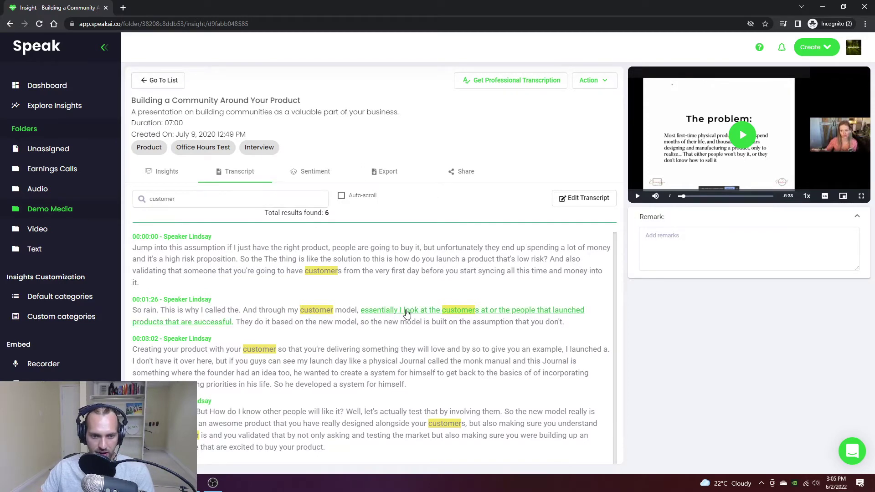
{"action": "left_click", "coordinate": [679, 143]}
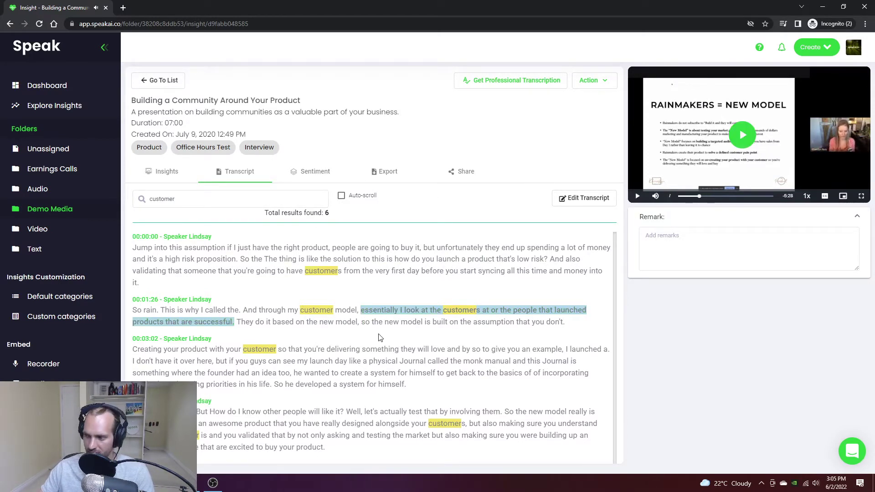
{"action": "left_click", "coordinate": [301, 173]}
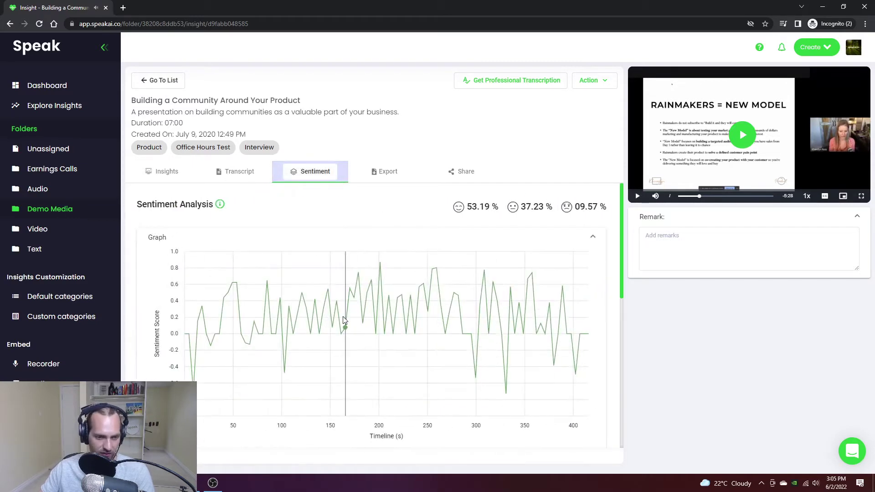
{"action": "scroll", "coordinate": [460, 302], "scroll_direction": "down", "scroll_amount": 5}
{"action": "left_click", "coordinate": [546, 292]}
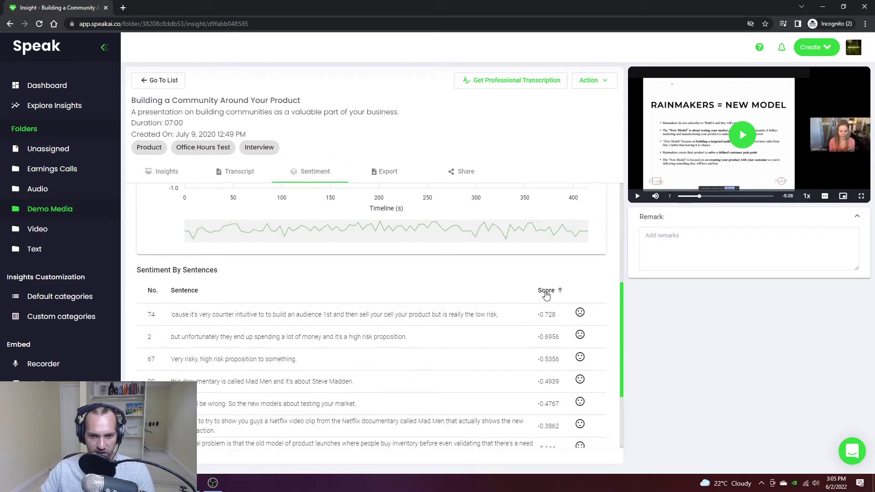
{"action": "left_click", "coordinate": [546, 290]}
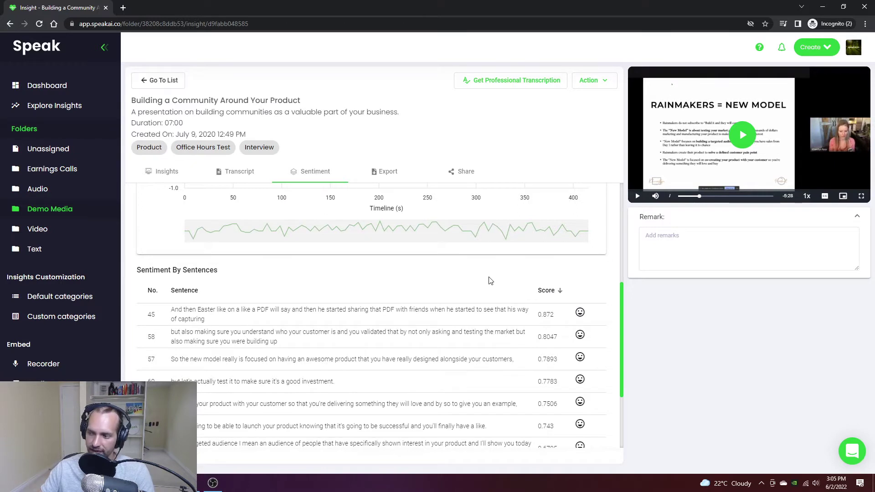
{"action": "scroll", "coordinate": [409, 336], "scroll_direction": "up", "scroll_amount": 3}
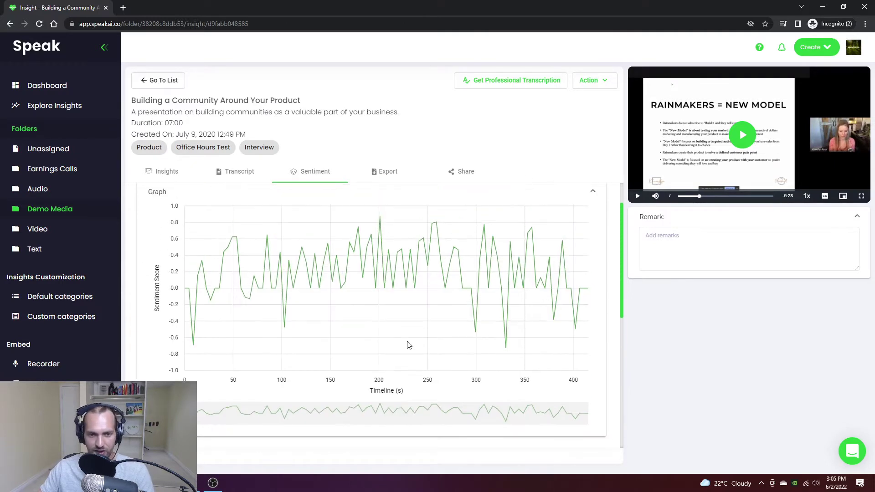
{"action": "scroll", "coordinate": [409, 336], "scroll_direction": "down", "scroll_amount": 1}
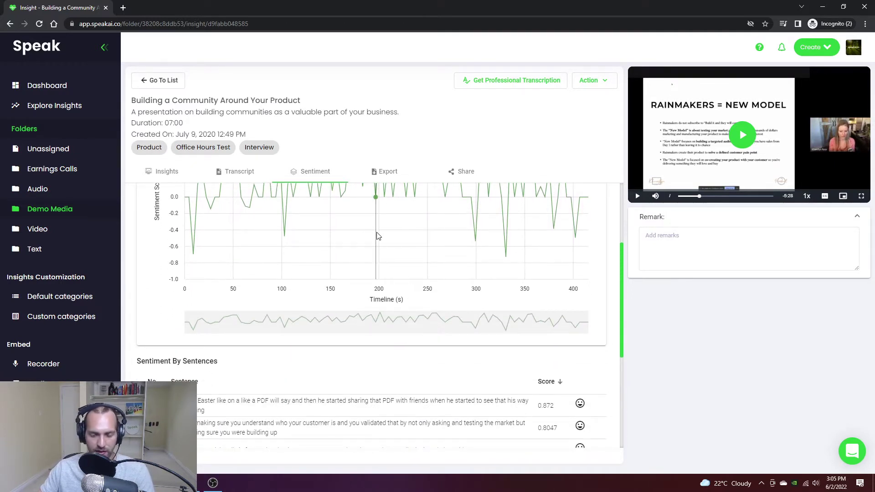
{"action": "scroll", "coordinate": [404, 260], "scroll_direction": "up", "scroll_amount": 3}
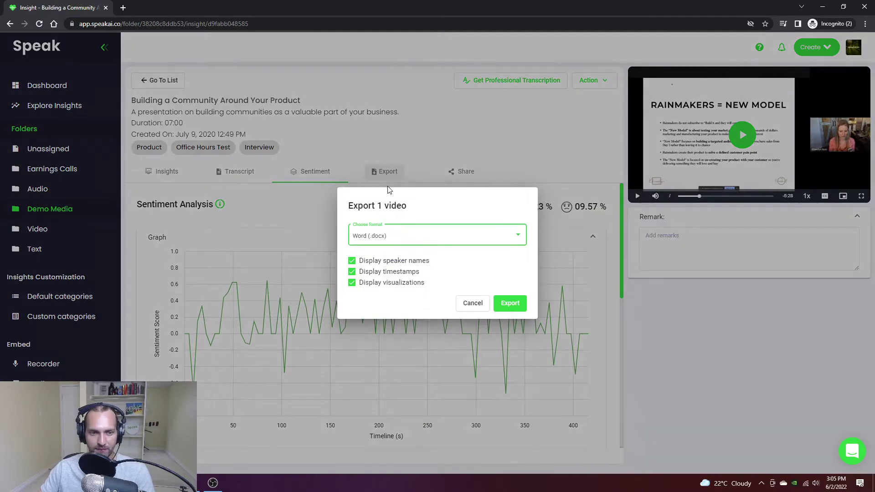
{"action": "left_click", "coordinate": [382, 172]}
{"action": "left_click", "coordinate": [411, 243]}
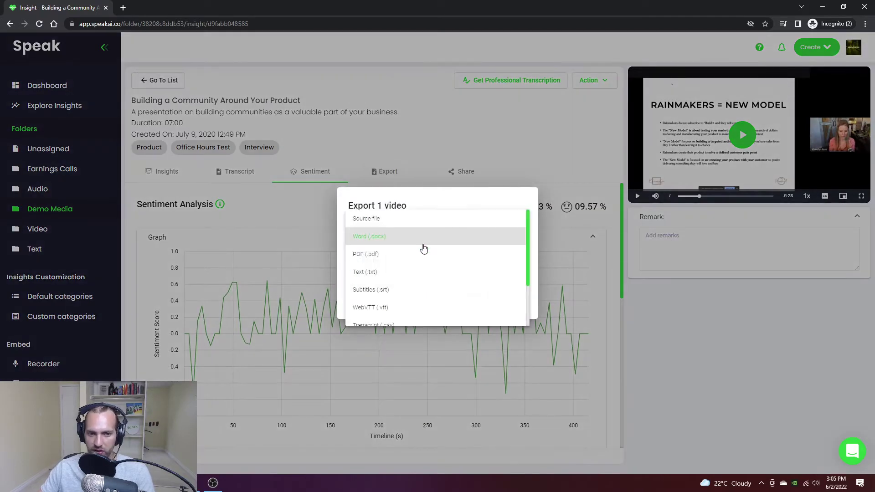
{"action": "scroll", "coordinate": [424, 256], "scroll_direction": "down", "scroll_amount": 3}
{"action": "scroll", "coordinate": [424, 260], "scroll_direction": "up", "scroll_amount": 3}
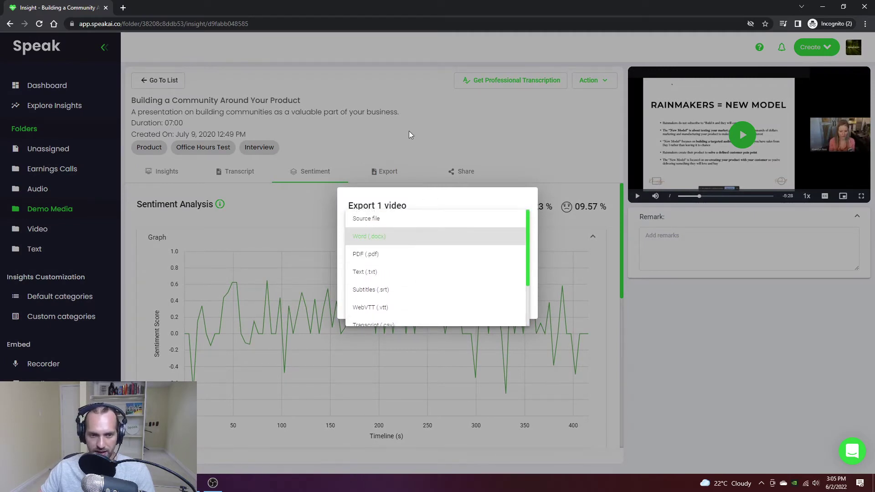
{"action": "left_click", "coordinate": [405, 241]}
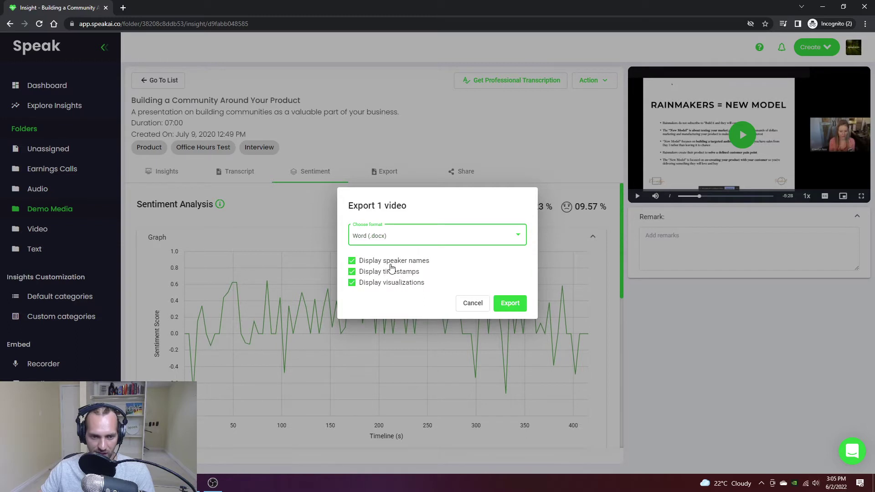
{"action": "left_click", "coordinate": [404, 287]}
{"action": "left_click", "coordinate": [385, 272]}
{"action": "left_click", "coordinate": [391, 261]}
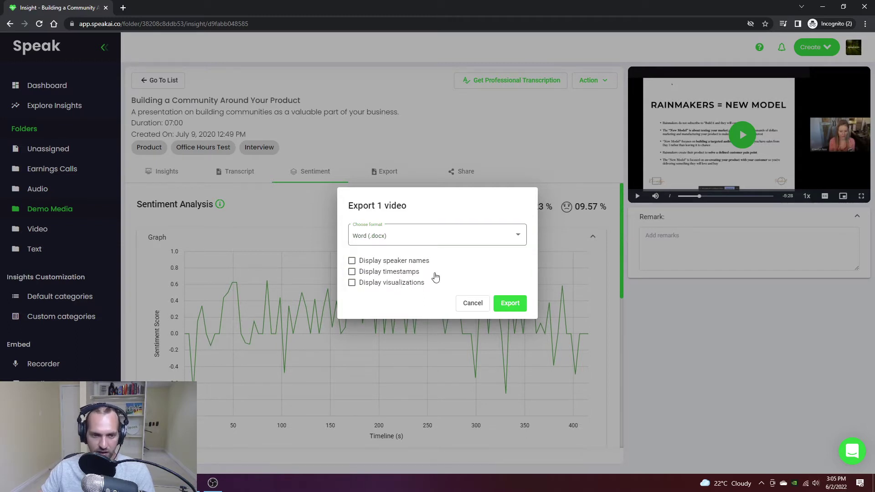
{"action": "left_click", "coordinate": [460, 303]}
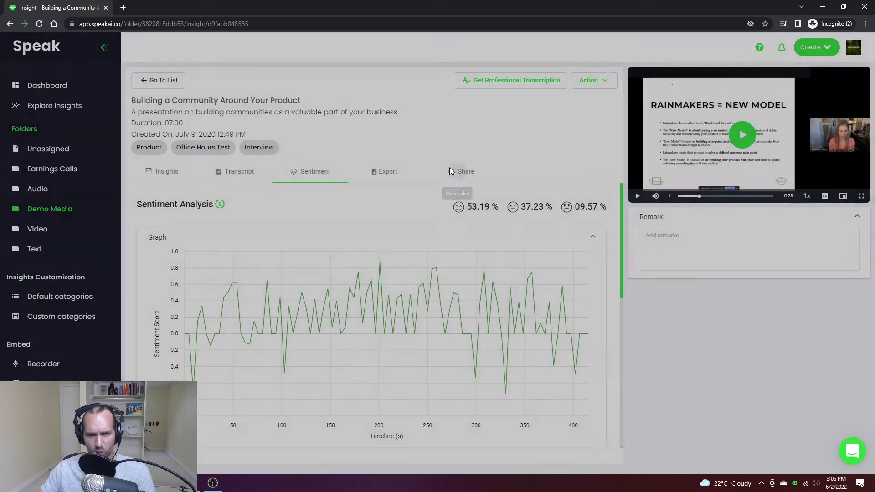
Step: Preview the presentation's Branded Page embed in a new tab, then close the Embed media settings unsaved
{"action": "left_click", "coordinate": [450, 172]}
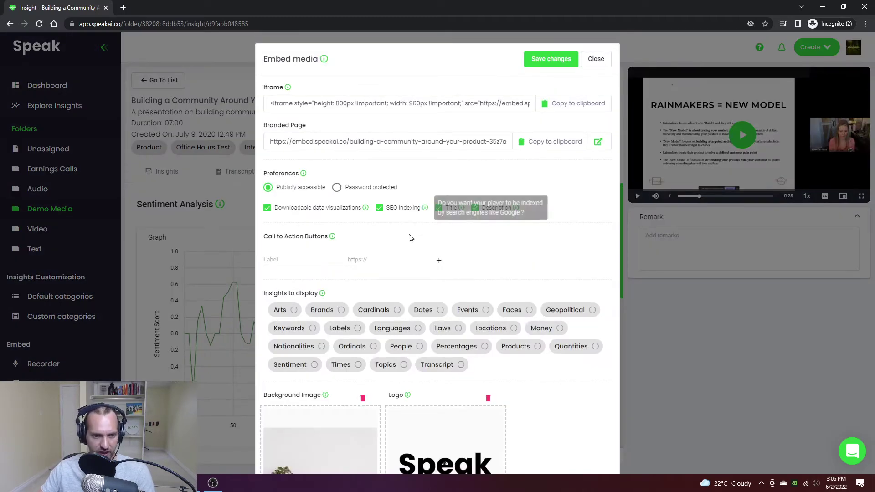
{"action": "scroll", "coordinate": [409, 237], "scroll_direction": "down", "scroll_amount": 4}
{"action": "scroll", "coordinate": [510, 319], "scroll_direction": "up", "scroll_amount": 4}
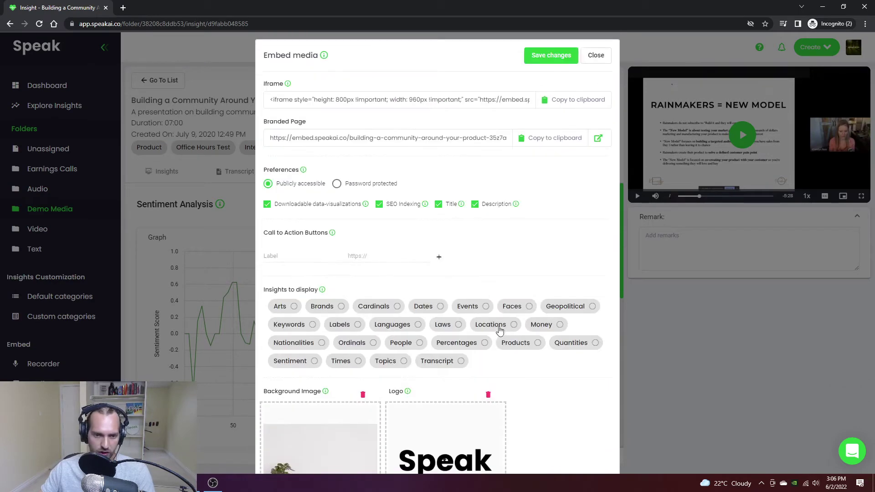
{"action": "left_click", "coordinate": [598, 138]}
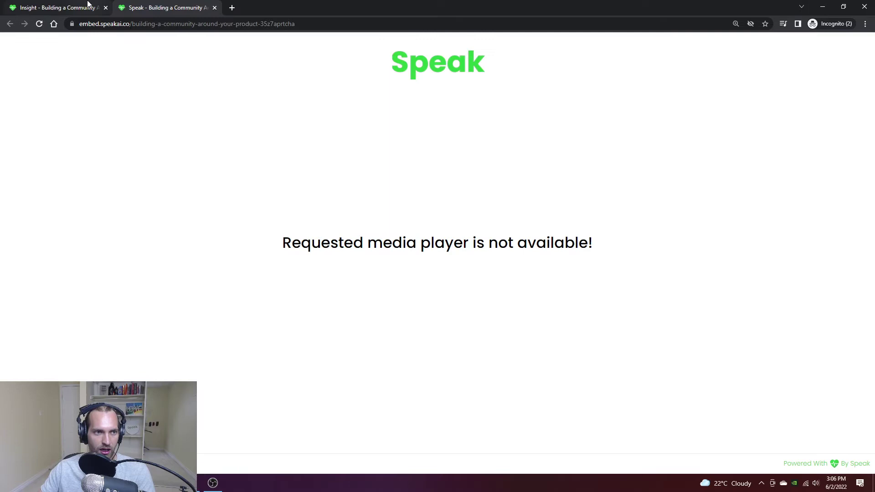
{"action": "left_click", "coordinate": [68, 7]}
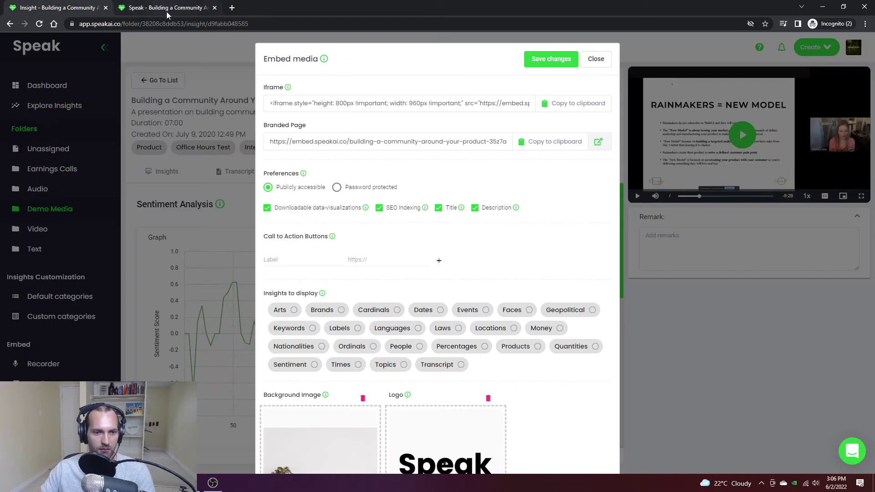
{"action": "scroll", "coordinate": [528, 255], "scroll_direction": "down", "scroll_amount": 1}
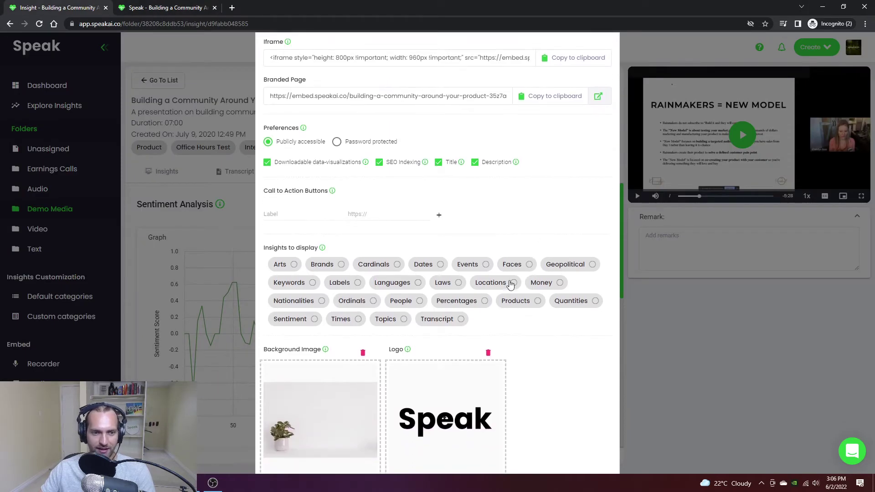
{"action": "scroll", "coordinate": [510, 285], "scroll_direction": "up", "scroll_amount": 1}
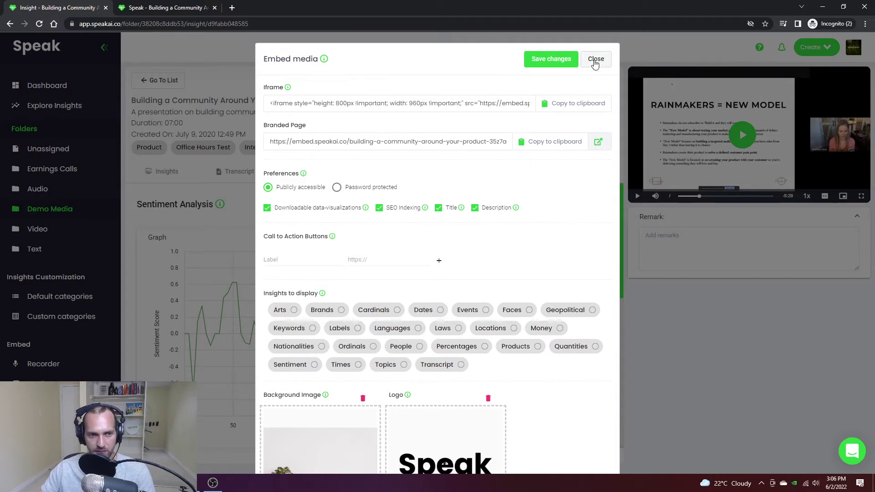
{"action": "left_click", "coordinate": [595, 62]}
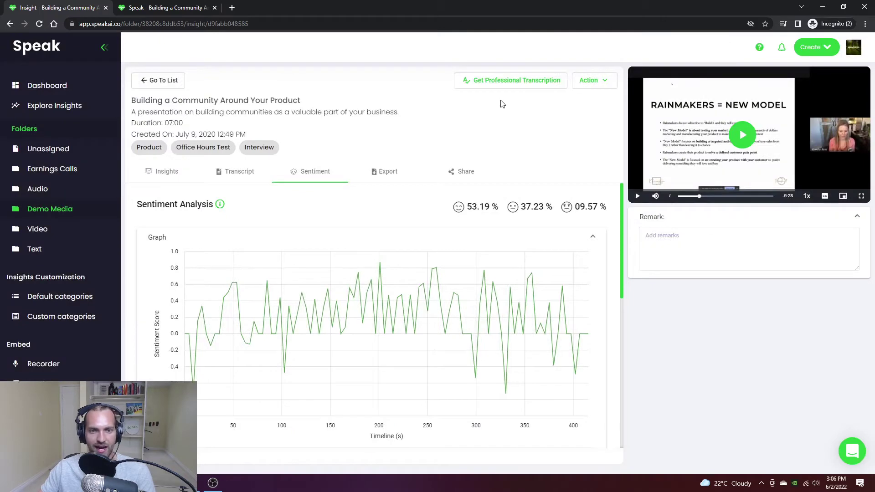
Step: Cancel out of the media Edit details and bring up the $10.50 Professional Transcription order
{"action": "left_click", "coordinate": [590, 83]}
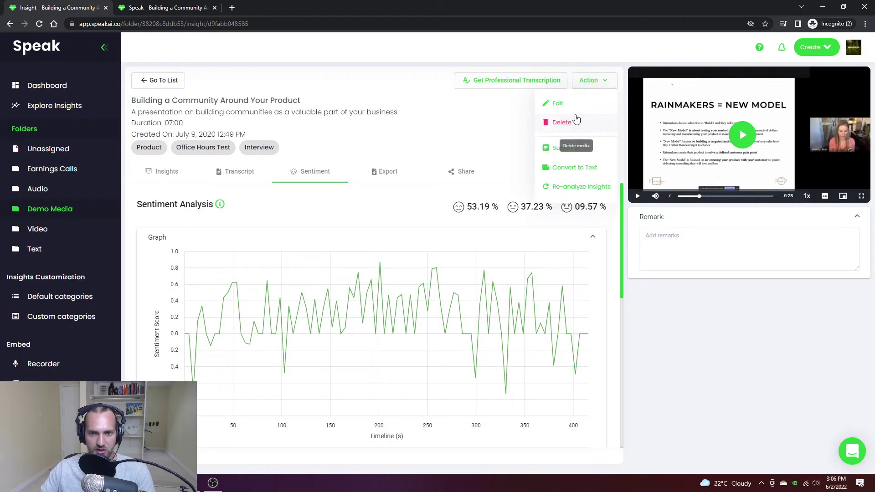
{"action": "left_click", "coordinate": [556, 103]}
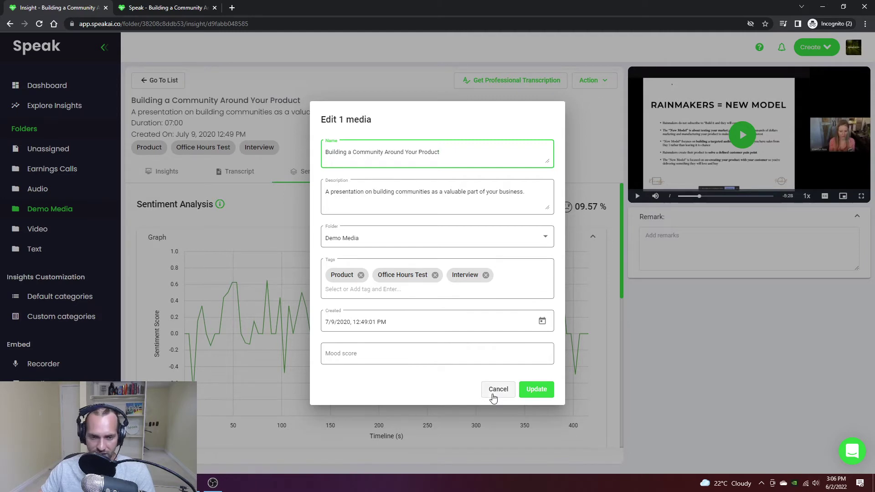
{"action": "left_click", "coordinate": [493, 397]}
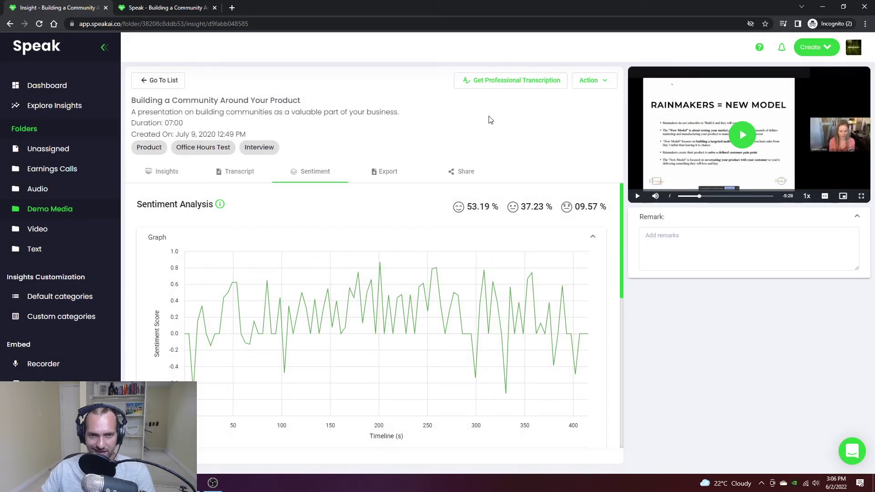
{"action": "left_click", "coordinate": [489, 79]}
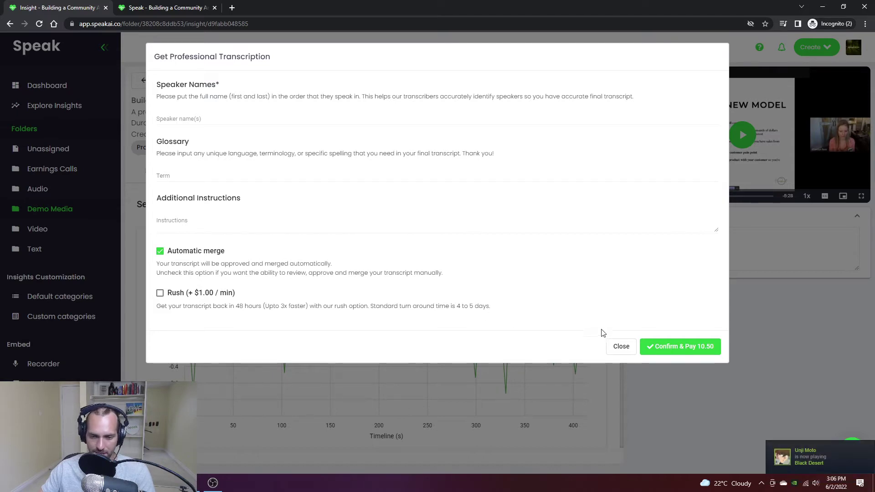
Step: Close the transcription order without paying and show the Default Categories page
{"action": "left_click", "coordinate": [620, 347]}
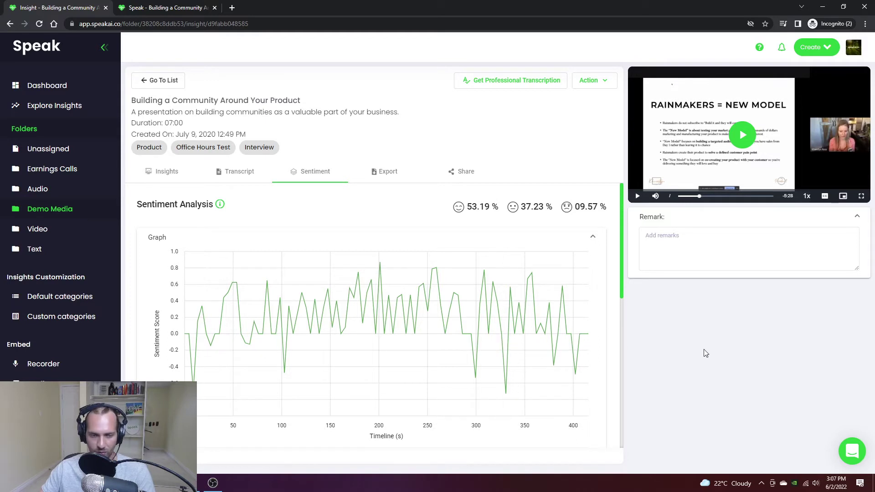
{"action": "left_click", "coordinate": [92, 297]}
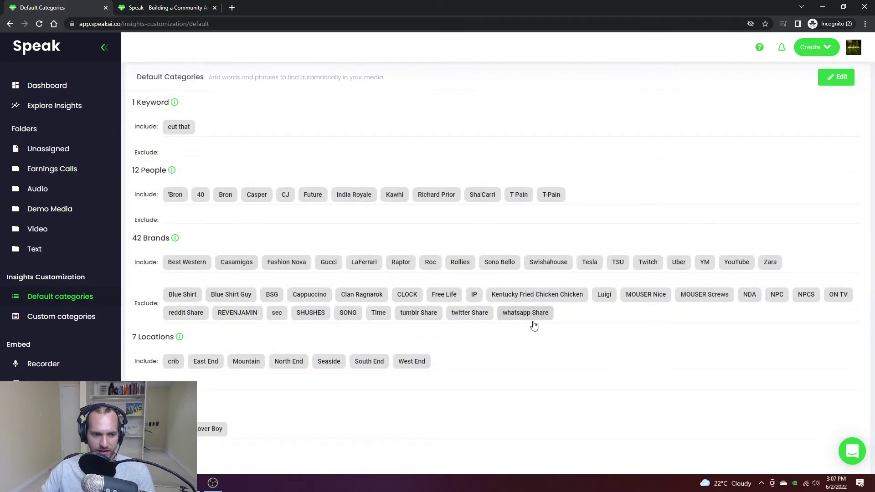
{"action": "scroll", "coordinate": [529, 337], "scroll_direction": "down", "scroll_amount": 2}
{"action": "scroll", "coordinate": [547, 335], "scroll_direction": "up", "scroll_amount": 2}
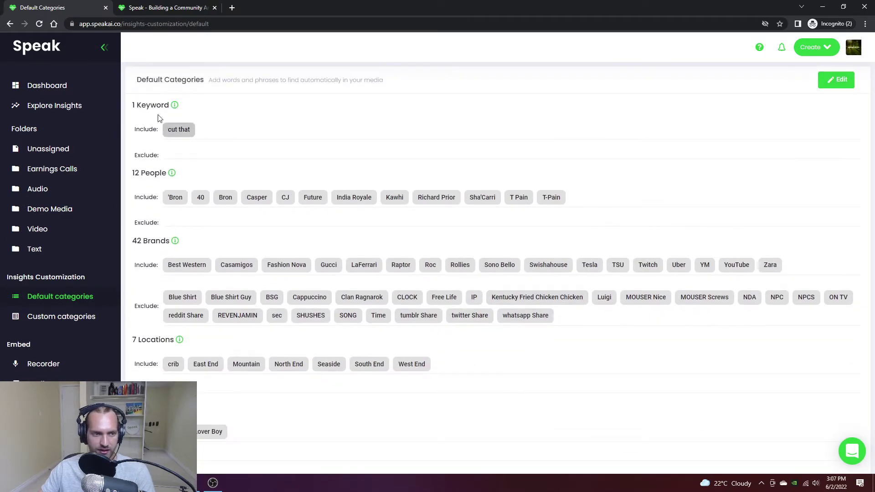
{"action": "scroll", "coordinate": [141, 219], "scroll_direction": "down", "scroll_amount": 1}
{"action": "scroll", "coordinate": [141, 219], "scroll_direction": "down", "scroll_amount": 1}
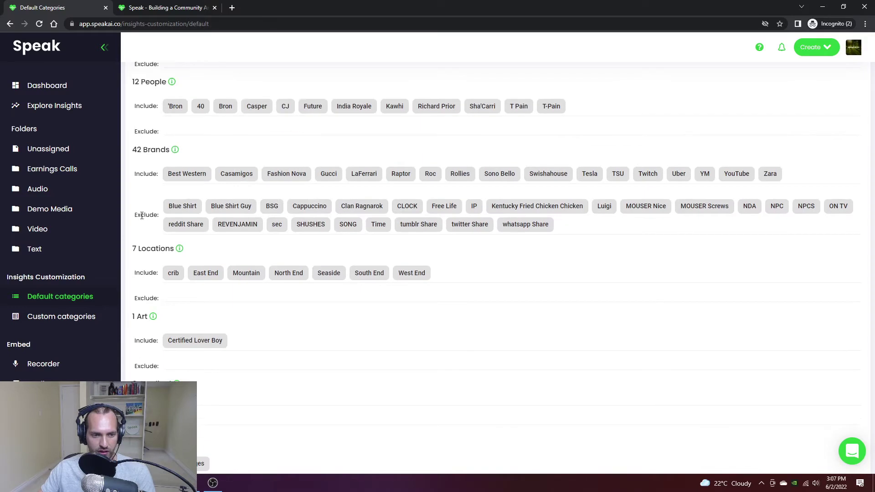
{"action": "scroll", "coordinate": [375, 349], "scroll_direction": "up", "scroll_amount": 2}
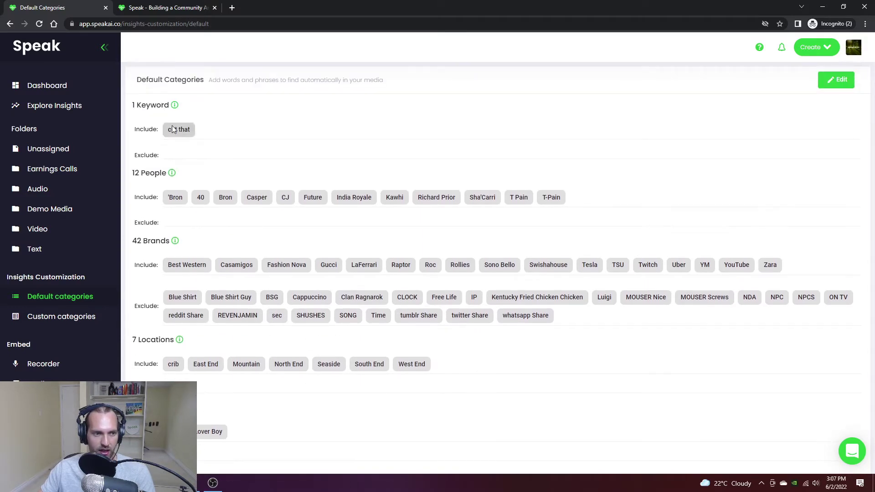
{"action": "scroll", "coordinate": [248, 215], "scroll_direction": "down", "scroll_amount": 1}
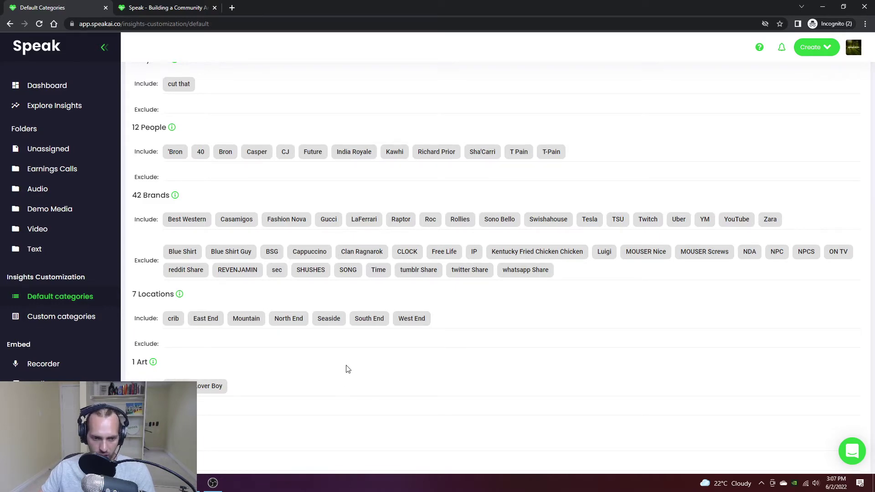
Step: Add 'money' to the Earnings custom category and save, bringing Earnings to 7 keywords
{"action": "left_click", "coordinate": [89, 315]}
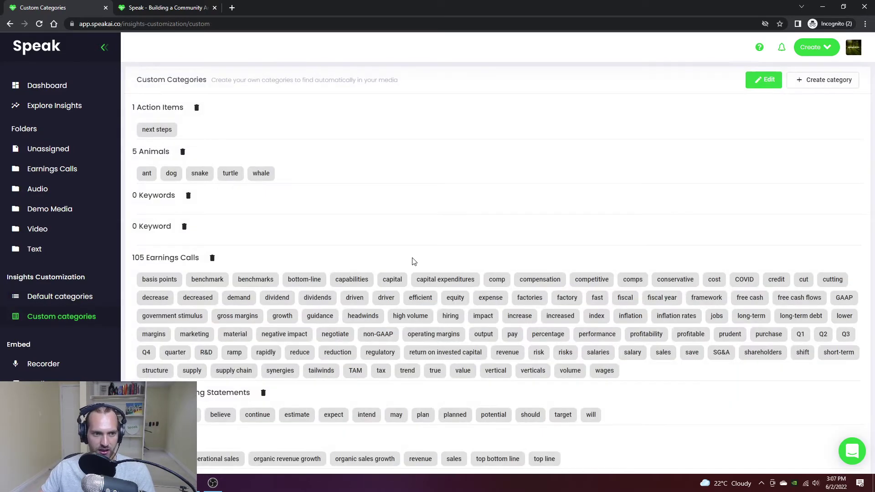
{"action": "scroll", "coordinate": [446, 248], "scroll_direction": "down", "scroll_amount": 1}
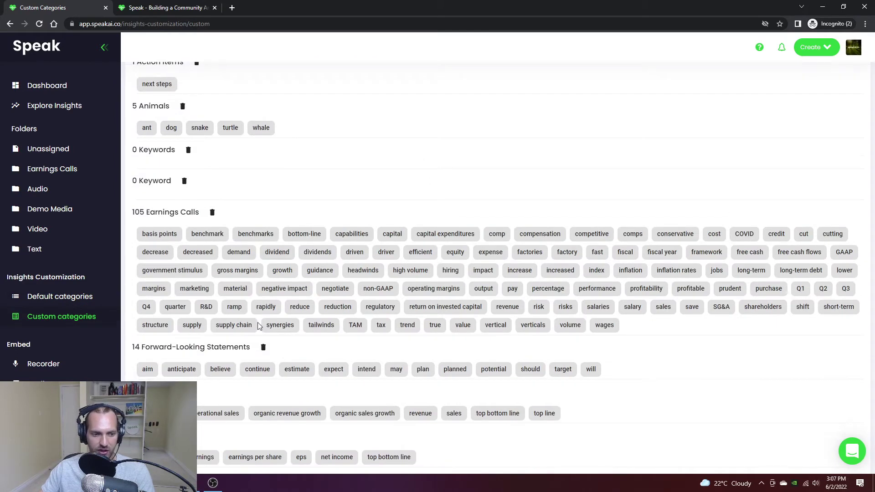
{"action": "scroll", "coordinate": [283, 317], "scroll_direction": "down", "scroll_amount": 1}
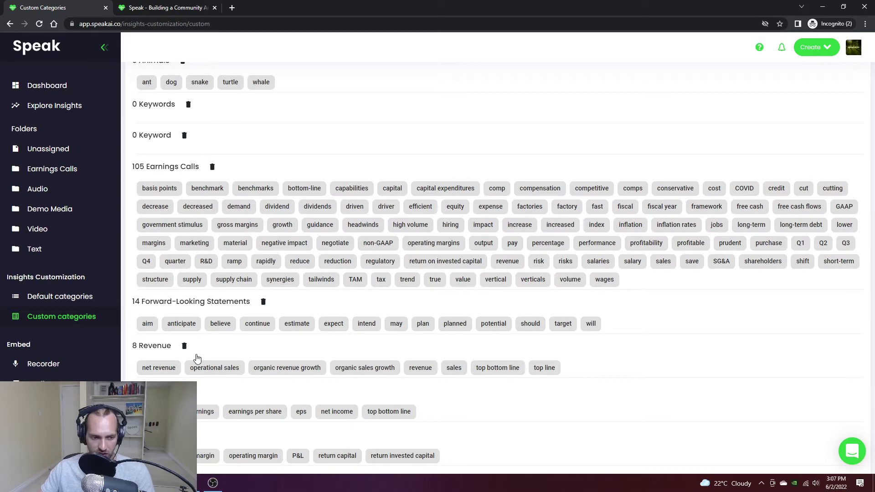
{"action": "scroll", "coordinate": [756, 169], "scroll_direction": "up", "scroll_amount": 3}
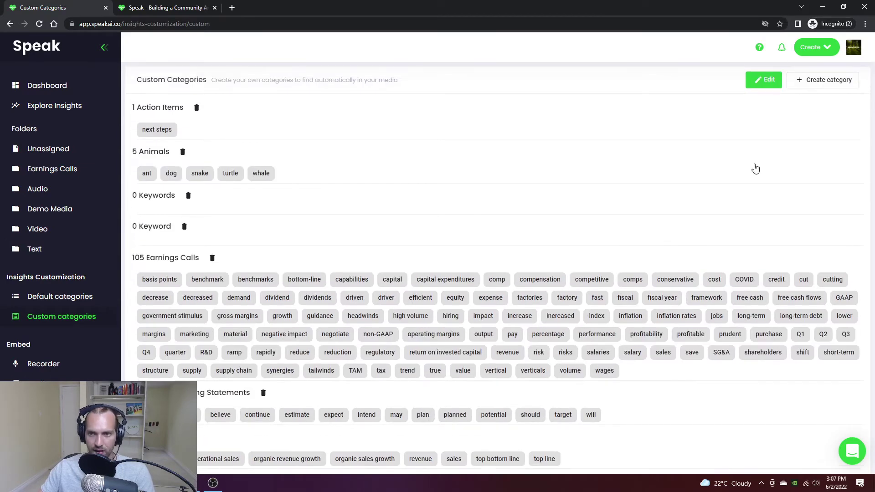
{"action": "left_click", "coordinate": [763, 87]}
{"action": "scroll", "coordinate": [677, 262], "scroll_direction": "down", "scroll_amount": 3}
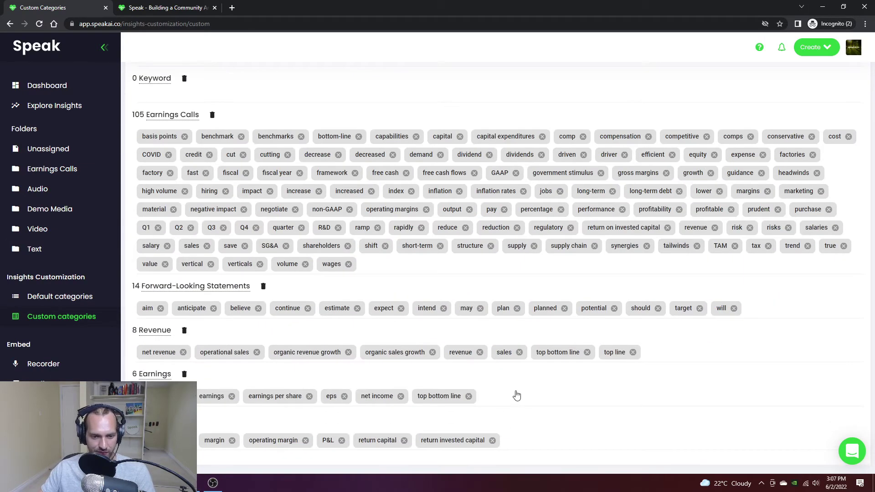
{"action": "type", "text": "mon"}
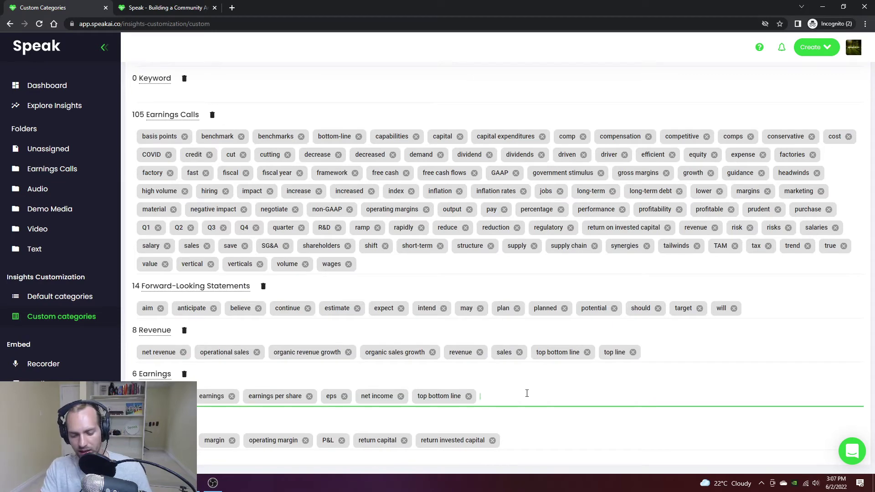
{"action": "key", "text": "Return"}
{"action": "scroll", "coordinate": [524, 392], "scroll_direction": "up", "scroll_amount": 3}
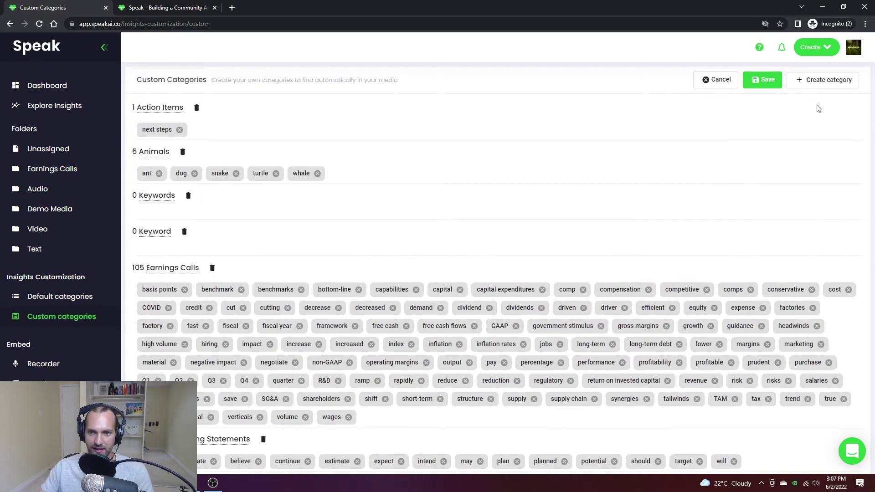
{"action": "left_click", "coordinate": [761, 80]}
{"action": "scroll", "coordinate": [492, 319], "scroll_direction": "down", "scroll_amount": 3}
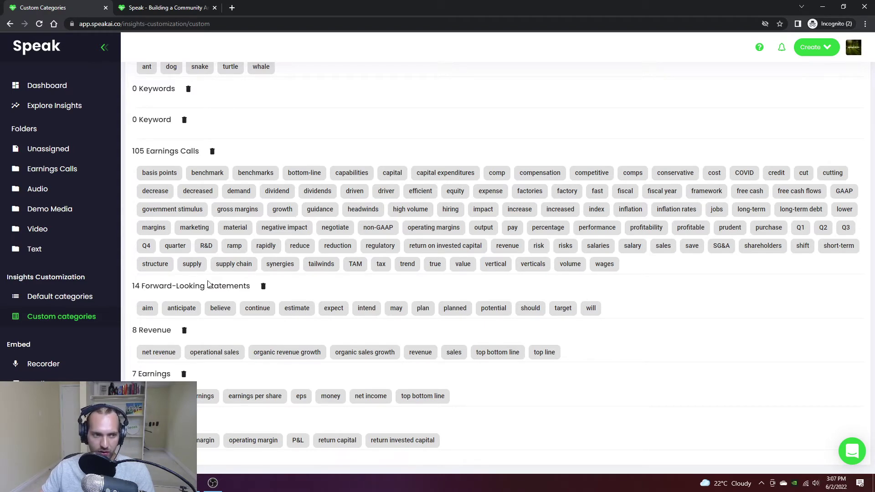
Step: Review the Explore Insights word cloud, top terms chart and 90.31% positive sentiment
{"action": "left_click", "coordinate": [37, 106]}
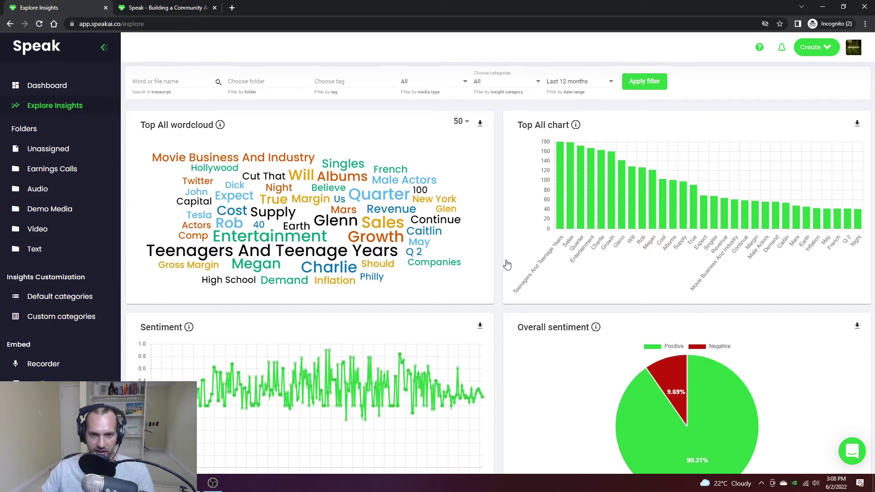
{"action": "scroll", "coordinate": [501, 287], "scroll_direction": "down", "scroll_amount": 8}
{"action": "scroll", "coordinate": [497, 306], "scroll_direction": "up", "scroll_amount": 8}
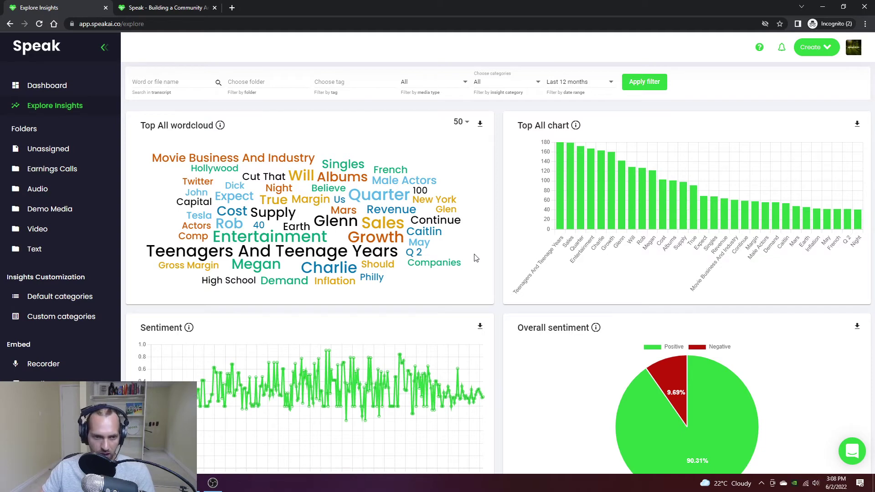
{"action": "scroll", "coordinate": [497, 305], "scroll_direction": "down", "scroll_amount": 2}
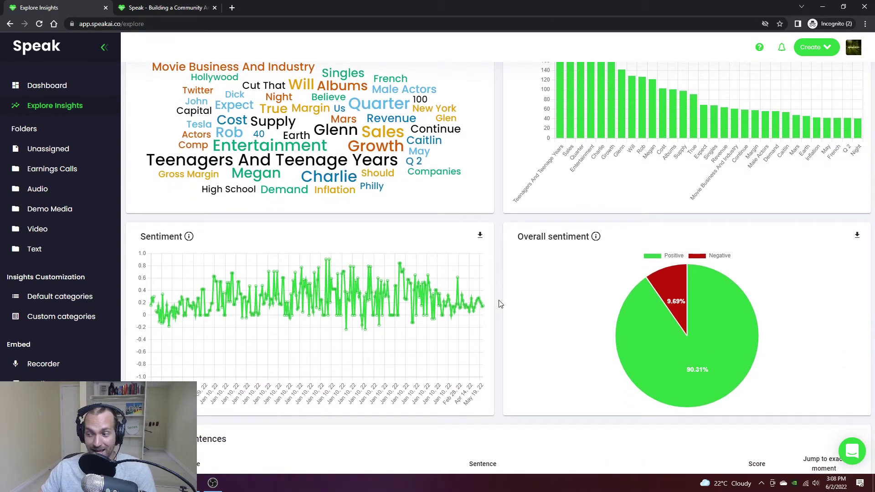
{"action": "scroll", "coordinate": [482, 318], "scroll_direction": "down", "scroll_amount": 1}
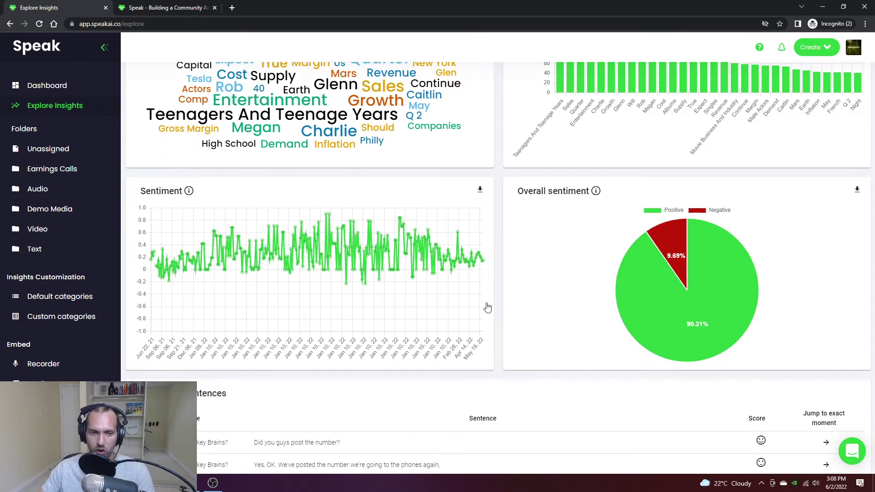
{"action": "scroll", "coordinate": [487, 307], "scroll_direction": "up", "scroll_amount": 2}
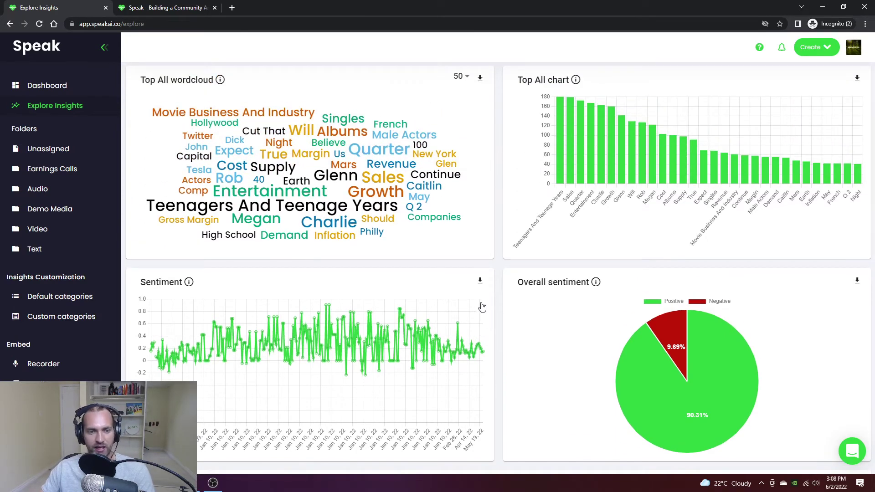
Step: Search insights for 'Growth' (46 media) and expand the Tesla Q1 2022 webcast's matching sentences
{"action": "left_click", "coordinate": [378, 199]}
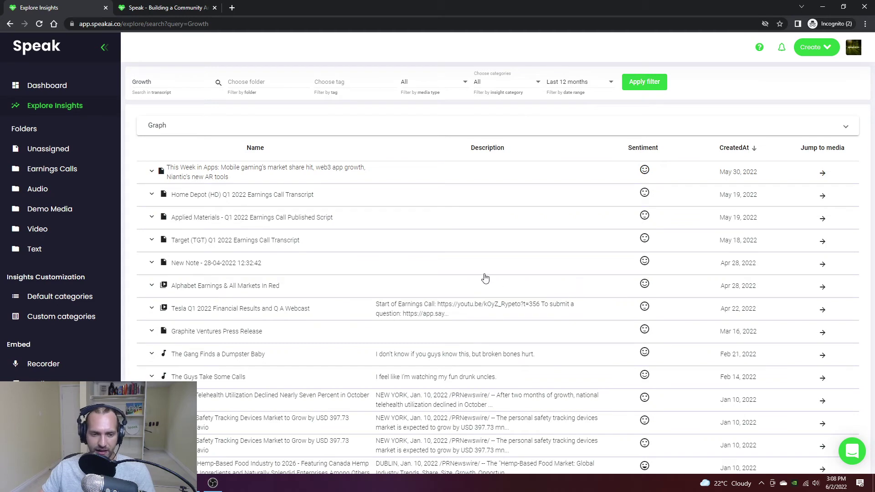
{"action": "scroll", "coordinate": [277, 286], "scroll_direction": "down", "scroll_amount": 4}
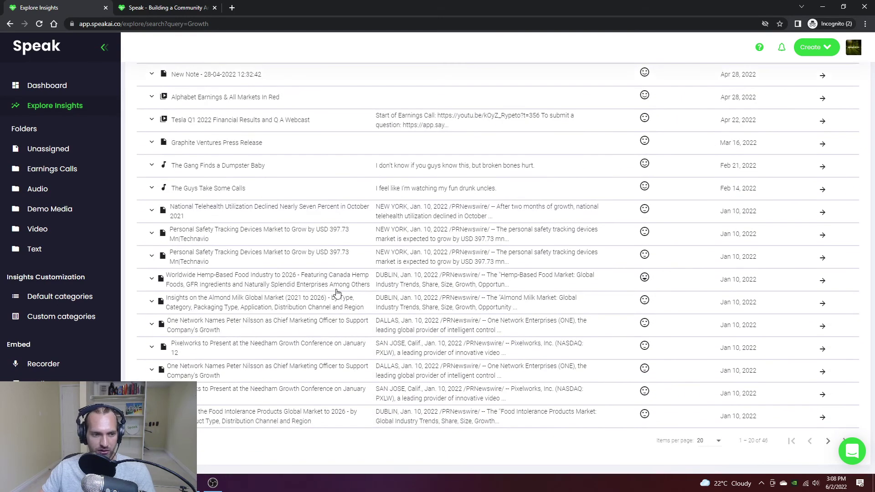
{"action": "scroll", "coordinate": [336, 292], "scroll_direction": "up", "scroll_amount": 4}
{"action": "left_click", "coordinate": [240, 301]}
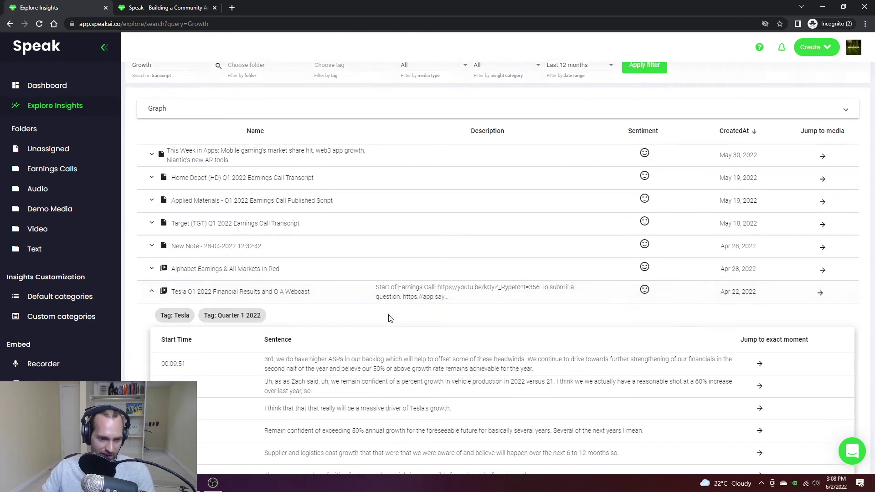
{"action": "scroll", "coordinate": [389, 317], "scroll_direction": "down", "scroll_amount": 3}
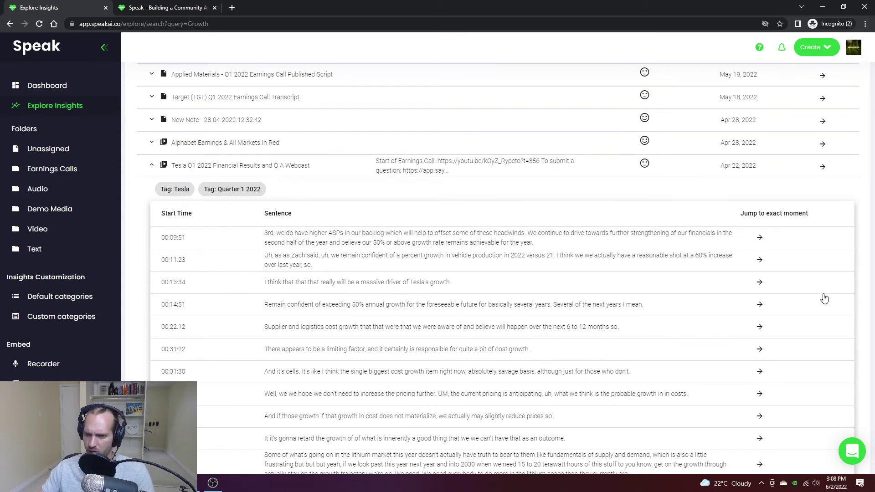
Step: Jump to the Tesla webcast's 00:13:34 growth sentence, play it briefly, then go to Embed Recorders
{"action": "left_click", "coordinate": [759, 282]}
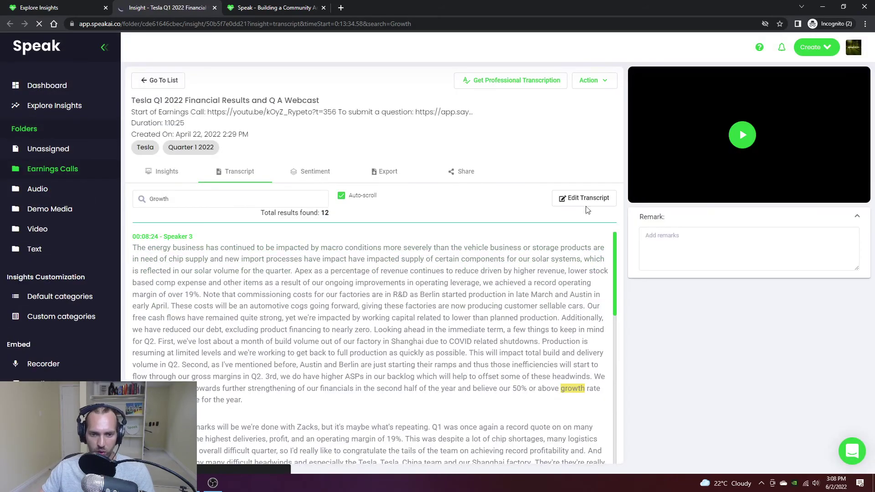
{"action": "left_click", "coordinate": [741, 135]}
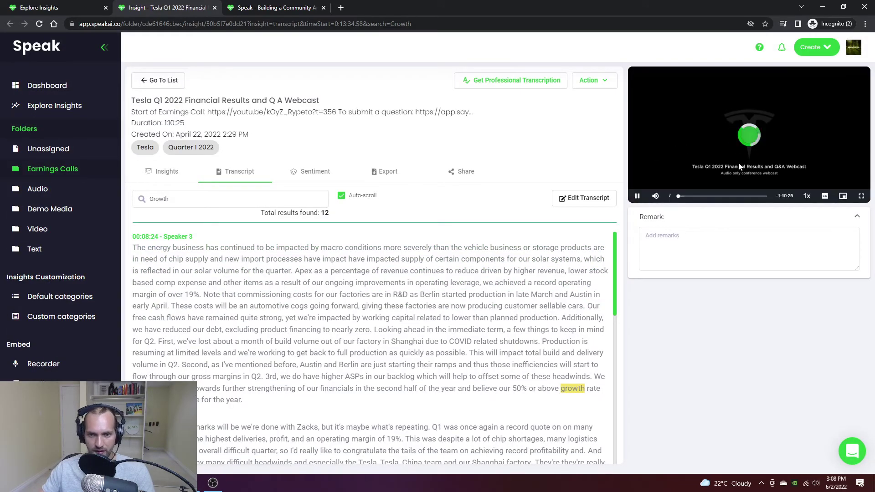
{"action": "left_click", "coordinate": [706, 132]}
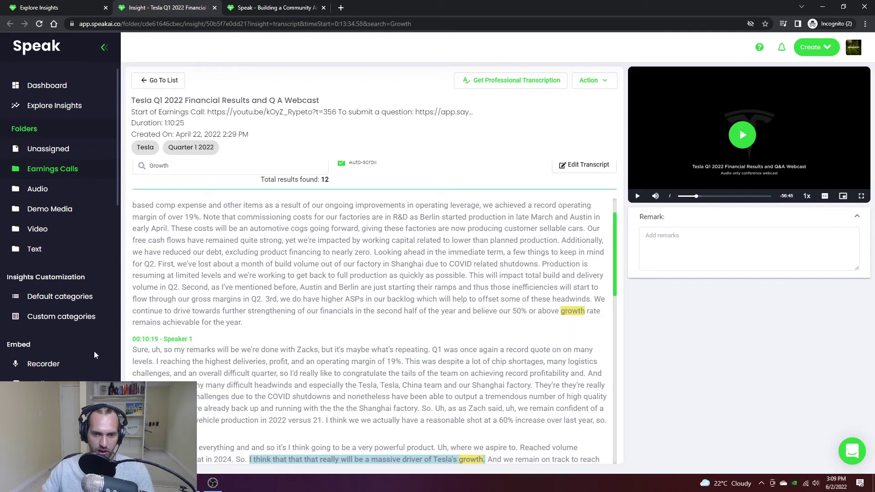
{"action": "left_click", "coordinate": [68, 368]}
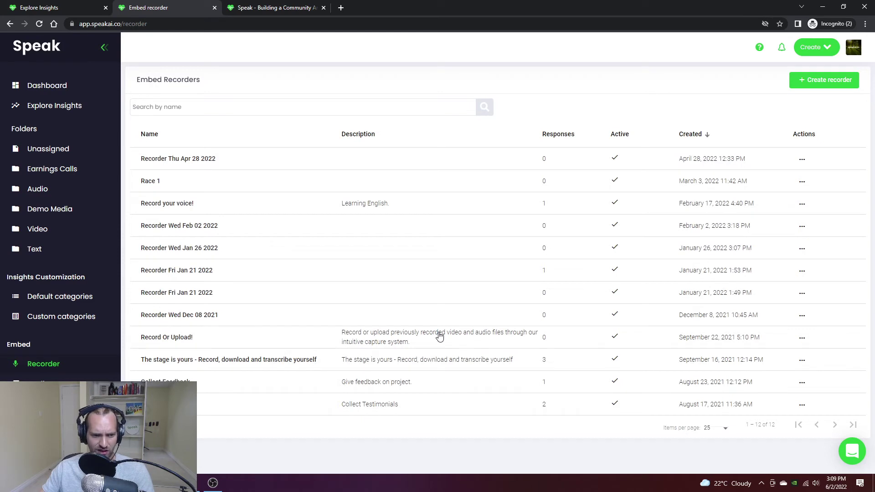
Step: Open 'The stage is yours' recorder, review its Questions and Settings, then bring up its Share dialog
{"action": "left_click", "coordinate": [375, 368]}
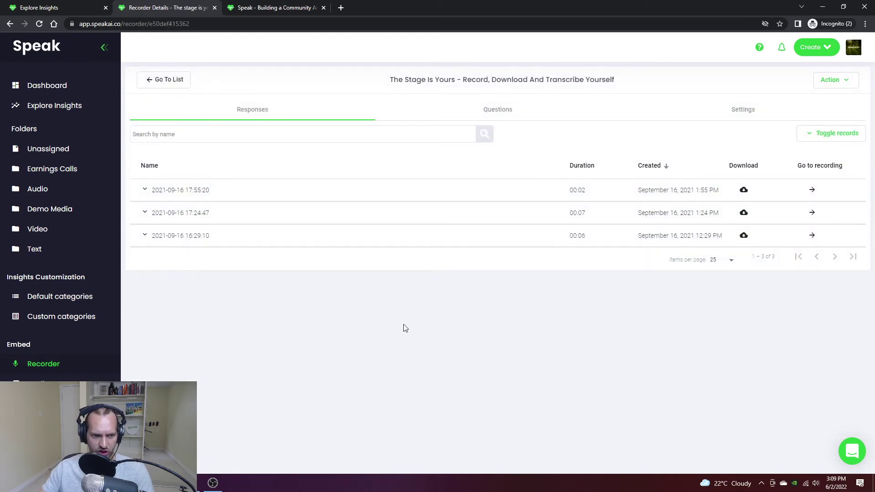
{"action": "left_click", "coordinate": [488, 119]}
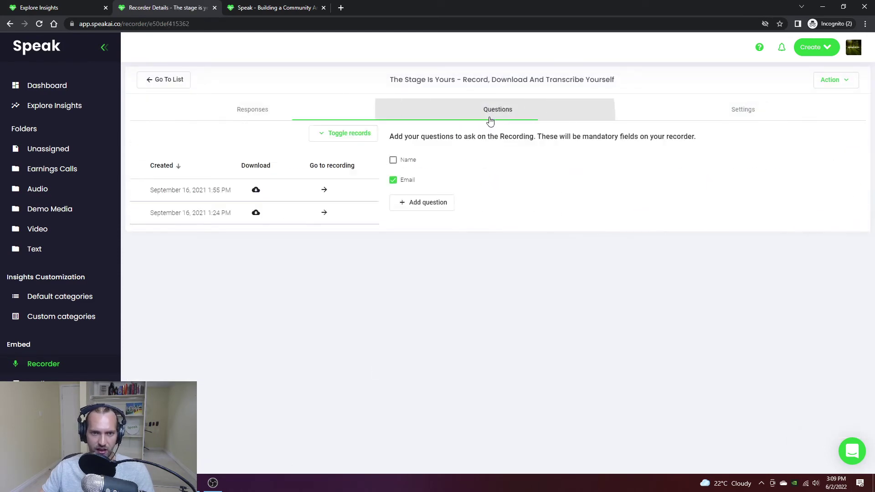
{"action": "left_click", "coordinate": [689, 111]}
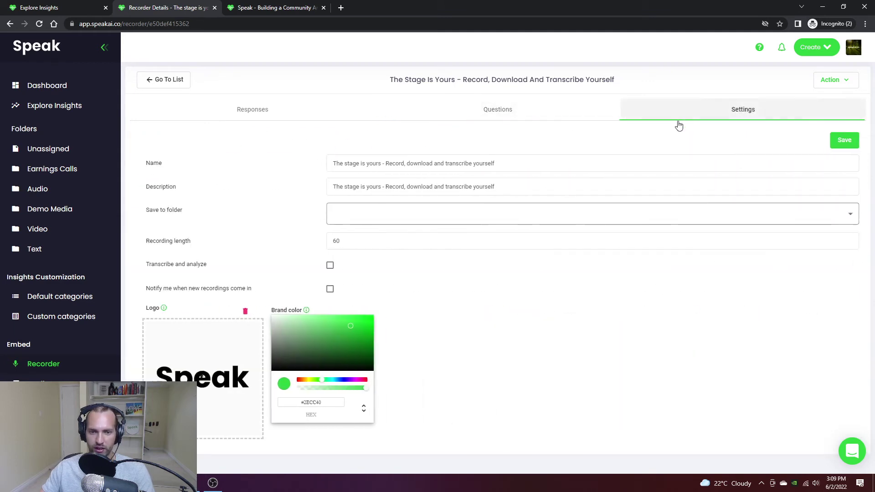
{"action": "left_click", "coordinate": [249, 118]}
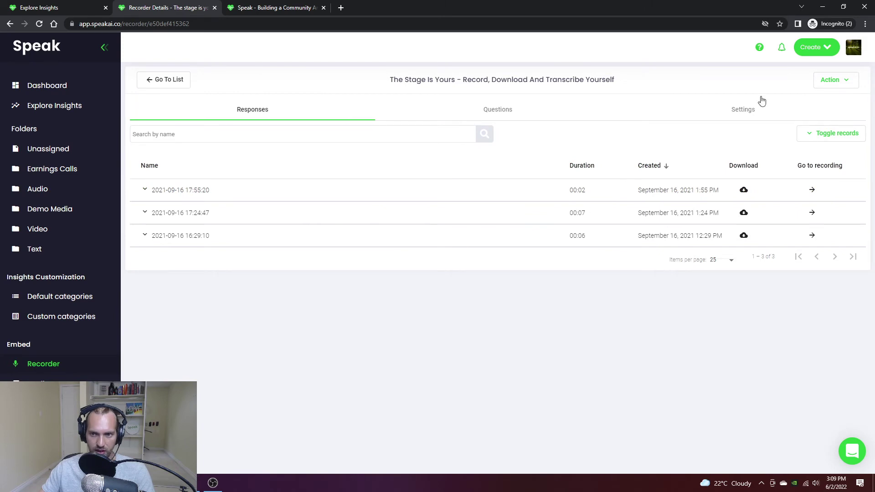
{"action": "left_click", "coordinate": [832, 80]}
{"action": "left_click", "coordinate": [789, 110]}
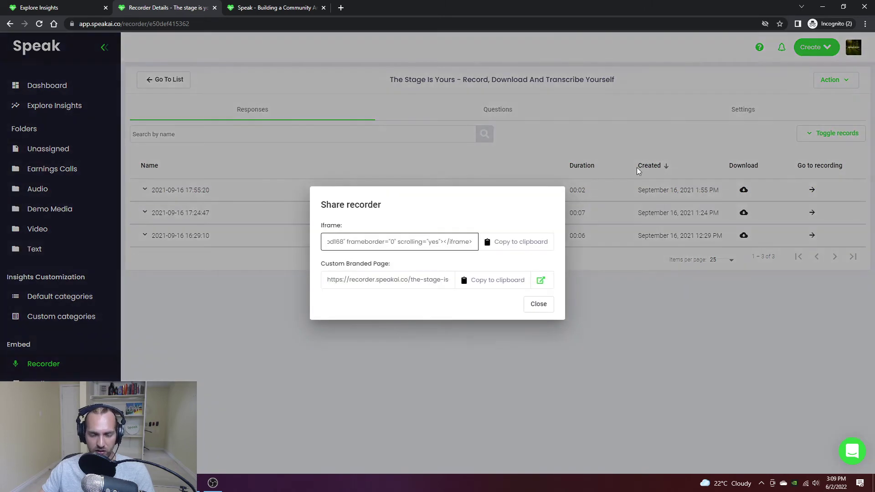
Step: Open the recorder's custom branded page and start an audio response, allowing microphone access
{"action": "left_click", "coordinate": [541, 280]}
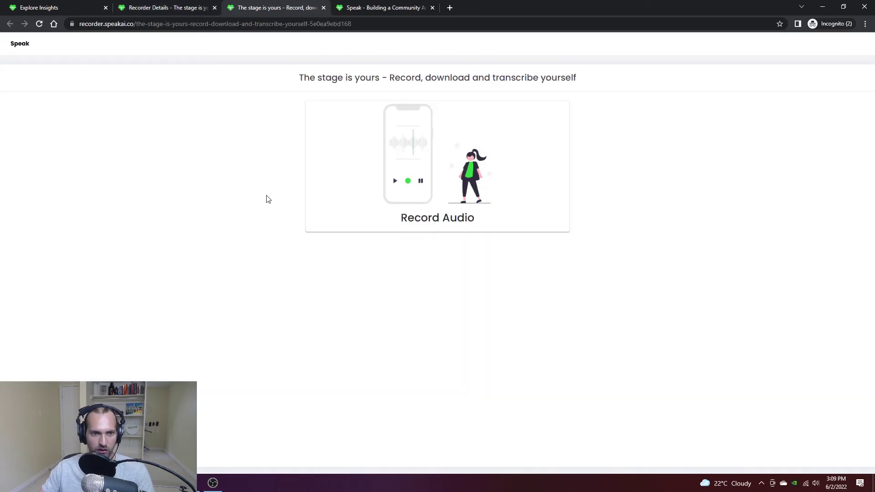
{"action": "left_click", "coordinate": [360, 190]}
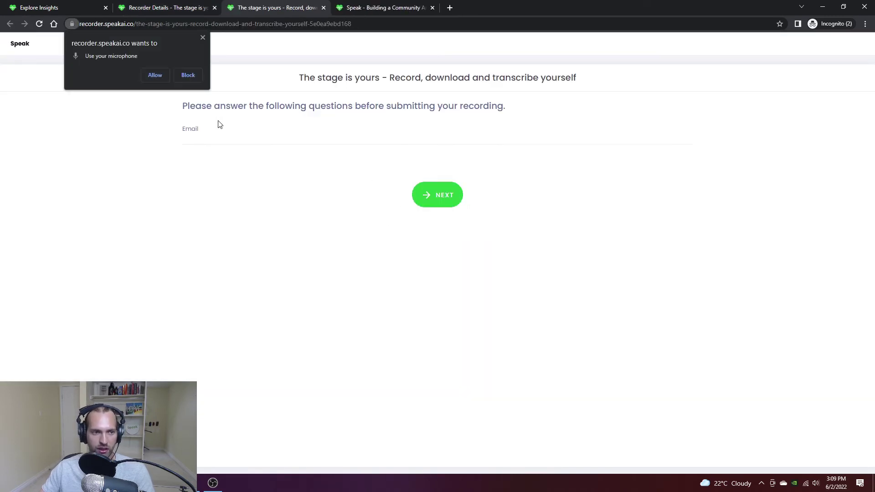
{"action": "left_click", "coordinate": [160, 78]}
Step: Enter the respondent's email, record a short test clip, and upload it to the recorder
{"action": "left_click", "coordinate": [215, 132]}
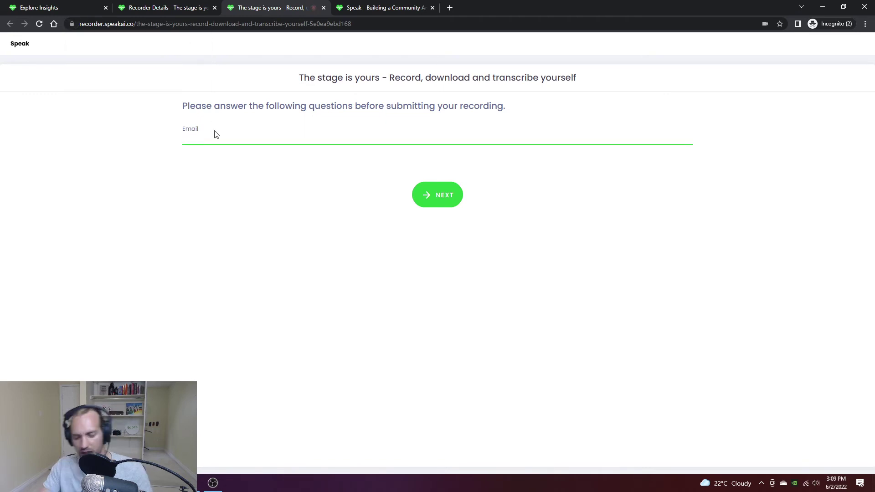
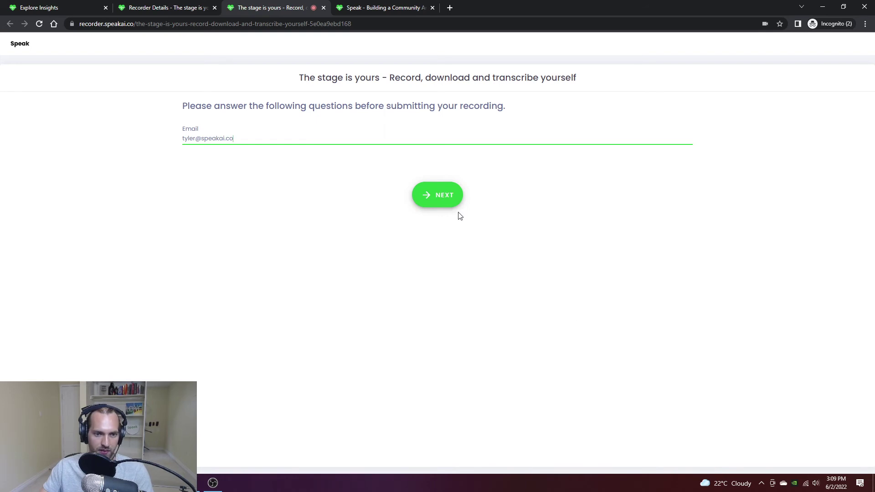
{"action": "left_click", "coordinate": [433, 195]}
{"action": "left_click", "coordinate": [435, 226]}
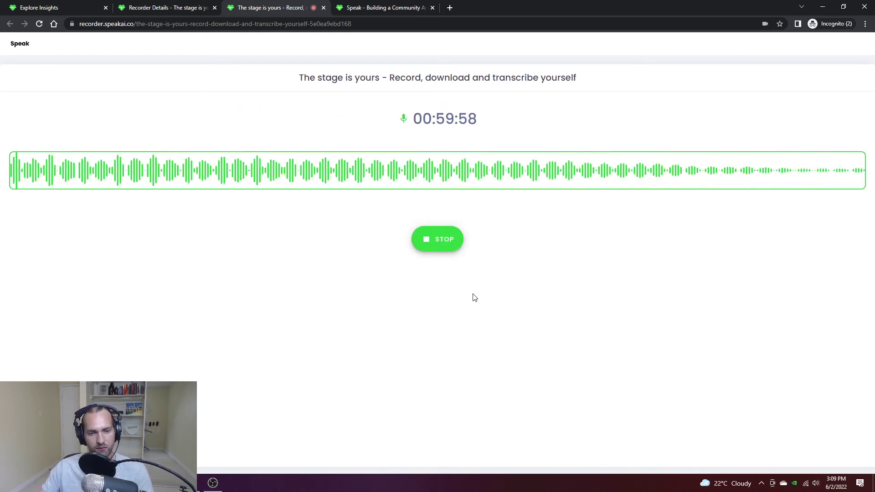
{"action": "left_click", "coordinate": [438, 246]}
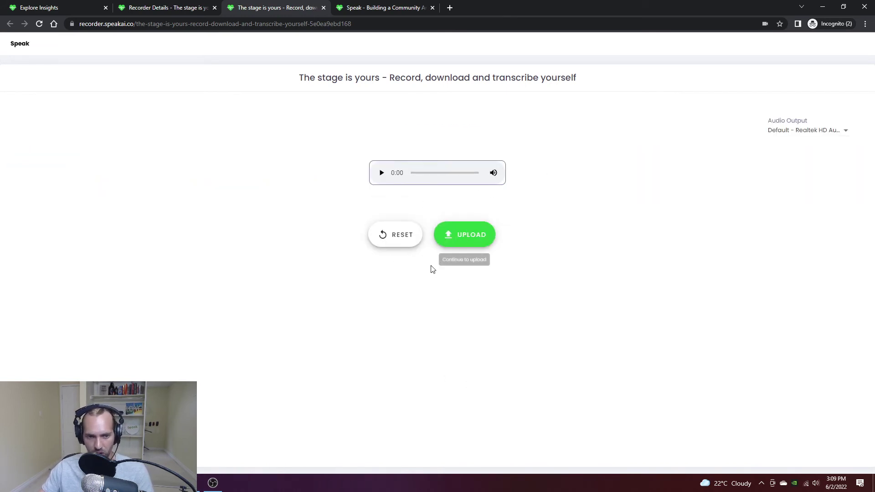
{"action": "left_click", "coordinate": [460, 226]}
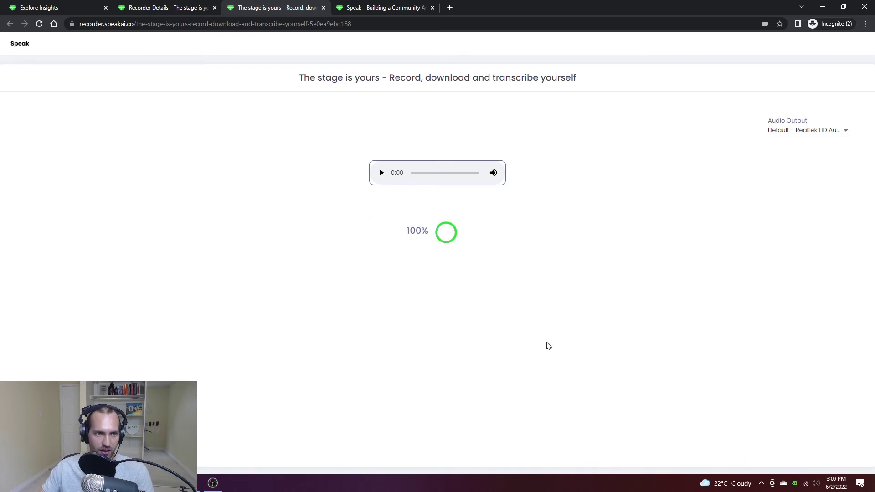
{"action": "left_click", "coordinate": [171, 6]}
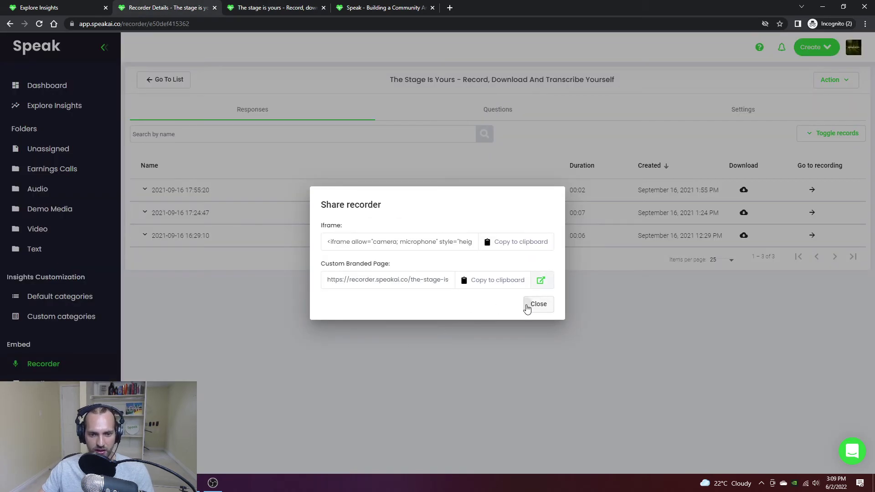
Step: Close the Share dialog and refresh to see the new 2022-06-02 response in the list
{"action": "left_click", "coordinate": [530, 305]}
{"action": "left_click", "coordinate": [39, 25]}
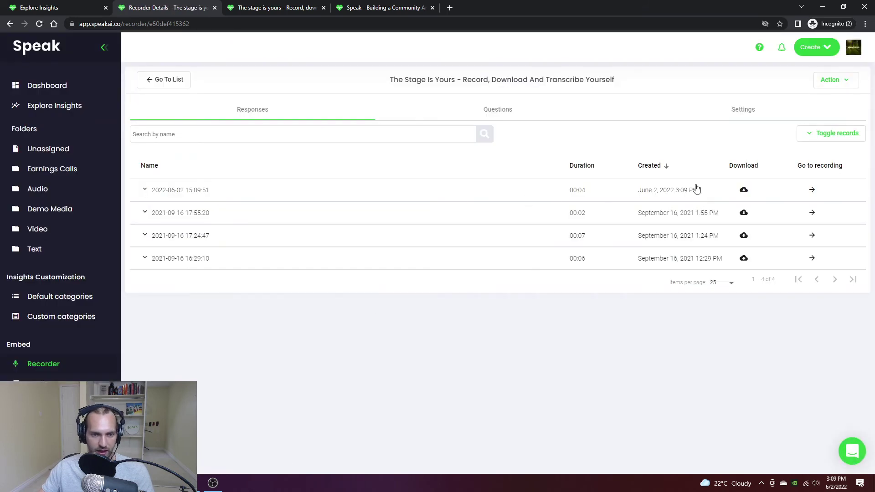
{"action": "left_click", "coordinate": [147, 190]}
{"action": "left_click", "coordinate": [146, 190]}
Step: Inspect the new recording's insight page, then go back to the Embed Recorders list
{"action": "left_click", "coordinate": [812, 189]}
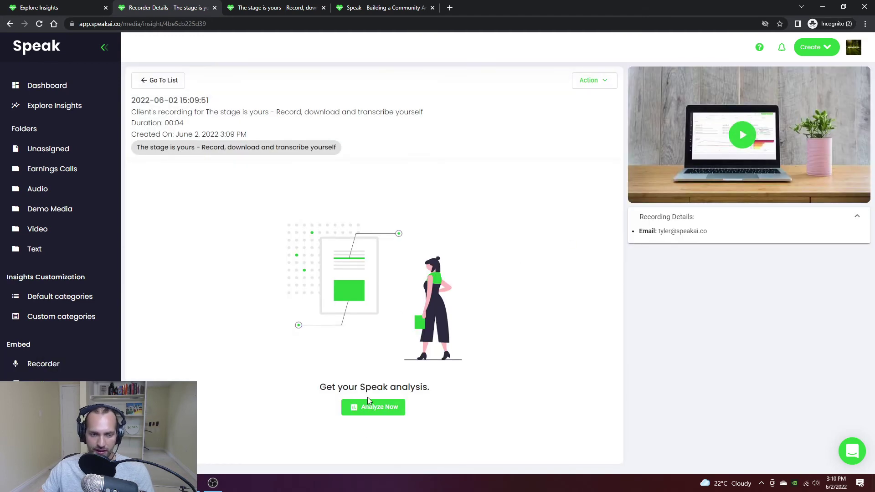
{"action": "left_click_drag", "start_coordinate": [648, 232], "coordinate": [709, 233]}
{"action": "left_click", "coordinate": [704, 291]}
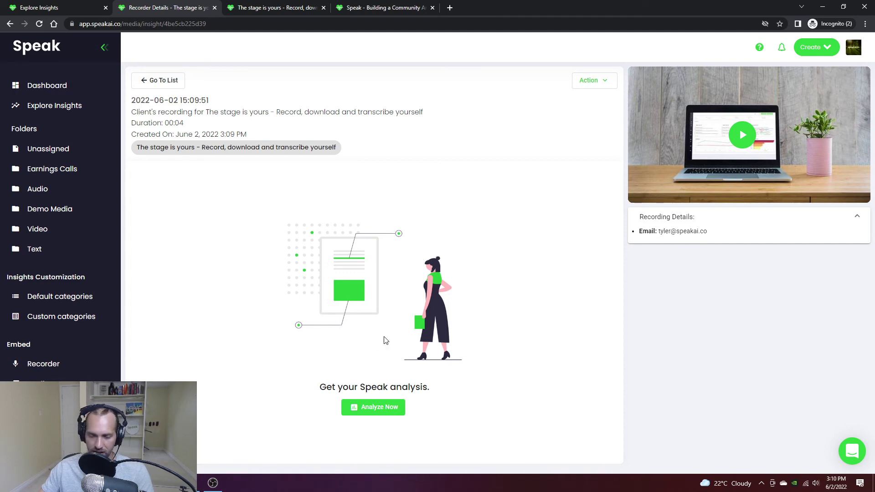
{"action": "left_click", "coordinate": [40, 363]}
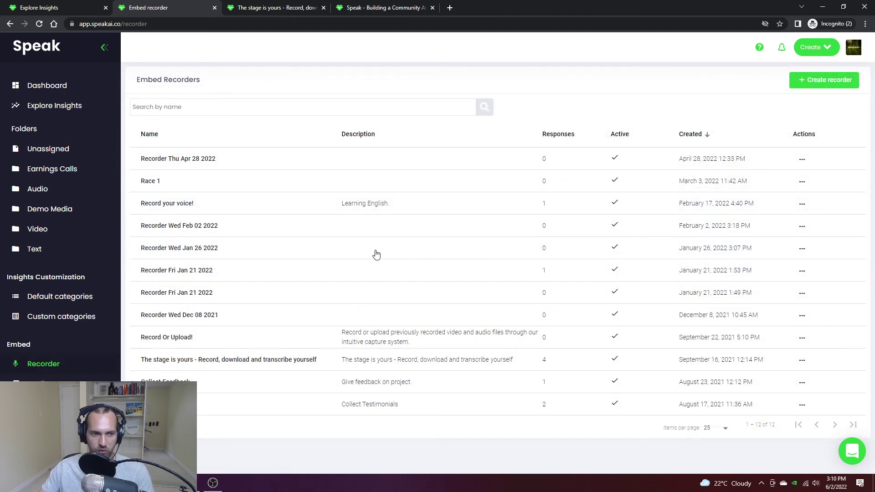
Step: Open 'Record Or Upload!', check its Settings and Questions, ending on its empty Responses list
{"action": "left_click", "coordinate": [268, 345]}
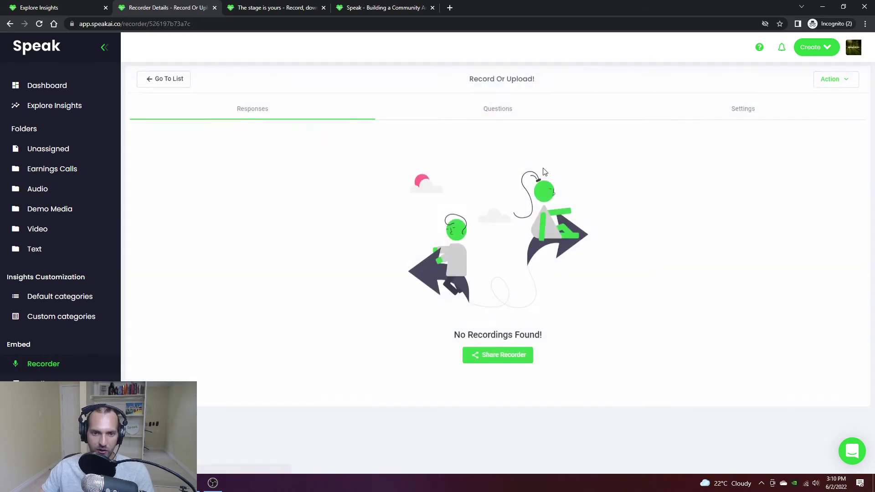
{"action": "left_click", "coordinate": [706, 119]}
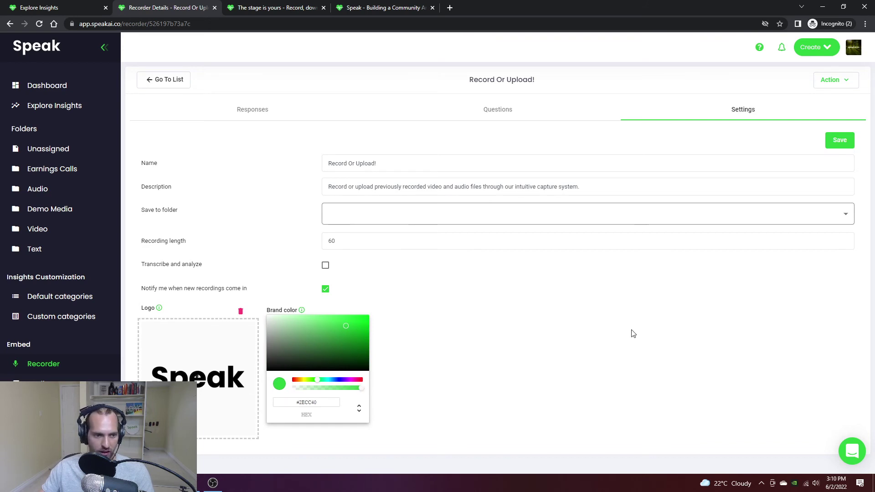
{"action": "left_click", "coordinate": [501, 119]}
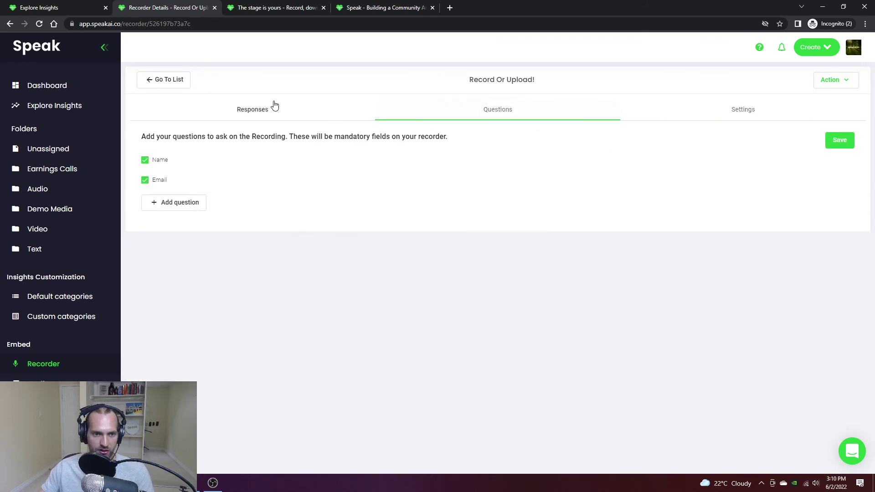
{"action": "left_click", "coordinate": [274, 109]}
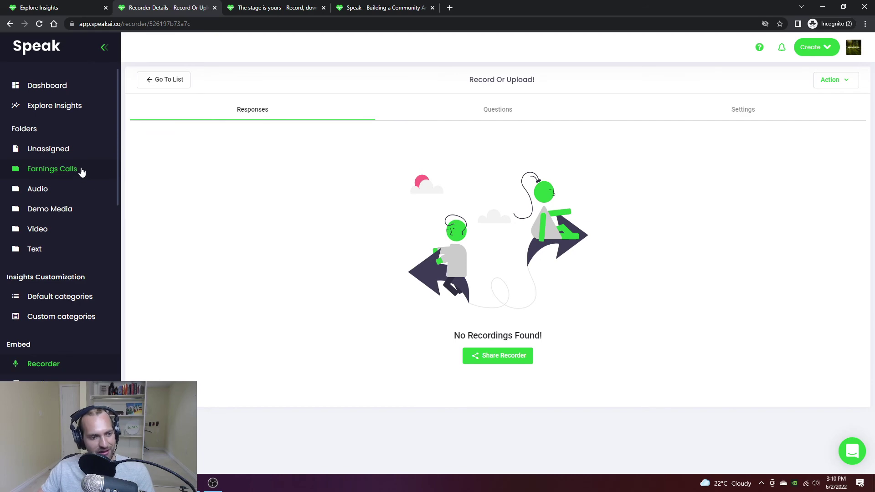
{"action": "scroll", "coordinate": [74, 366], "scroll_direction": "down", "scroll_amount": 1}
Step: Browse the Integrations page and the User Groups admin page, ending on the Team Members list
{"action": "left_click", "coordinate": [45, 386]}
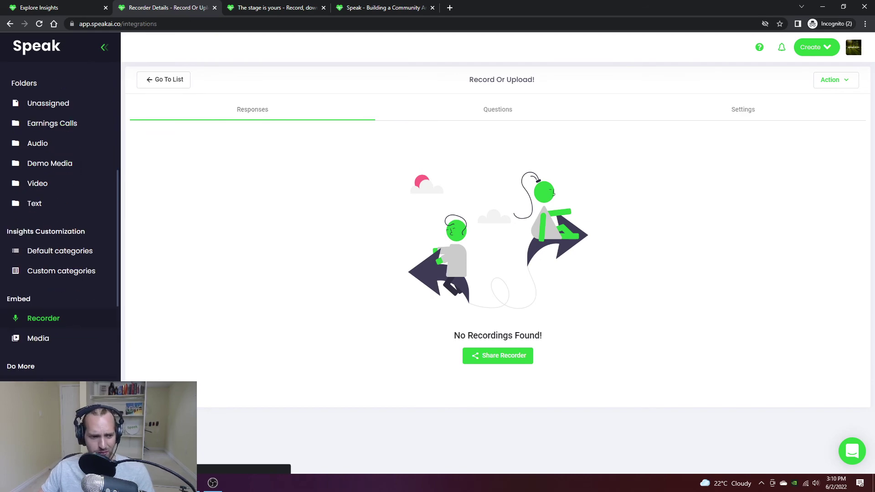
{"action": "scroll", "coordinate": [201, 238], "scroll_direction": "down", "scroll_amount": 2}
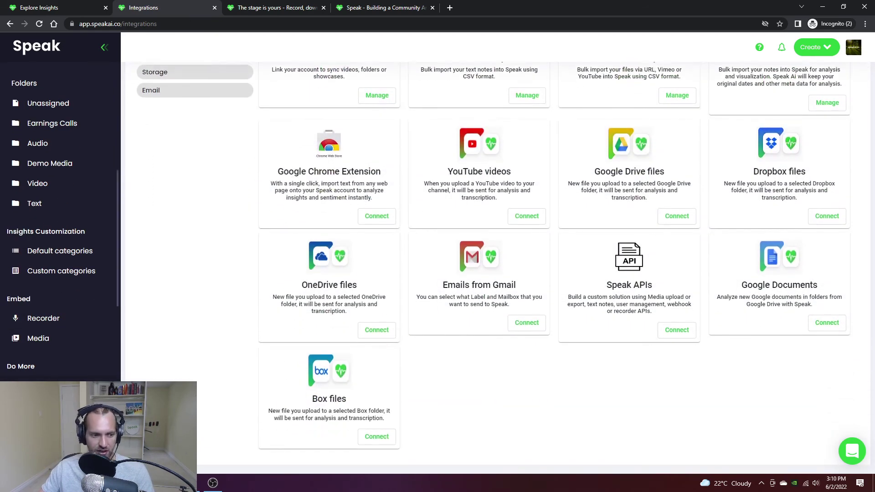
{"action": "left_click", "coordinate": [46, 406]}
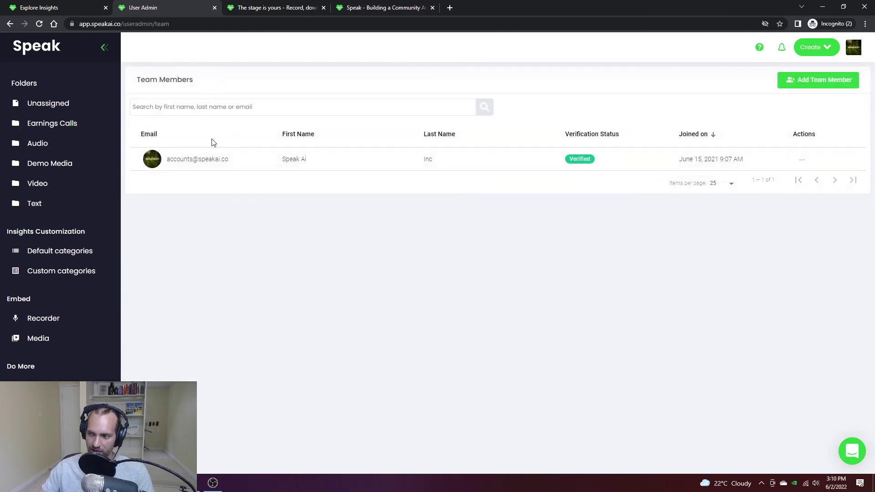
{"action": "left_click", "coordinate": [46, 427]}
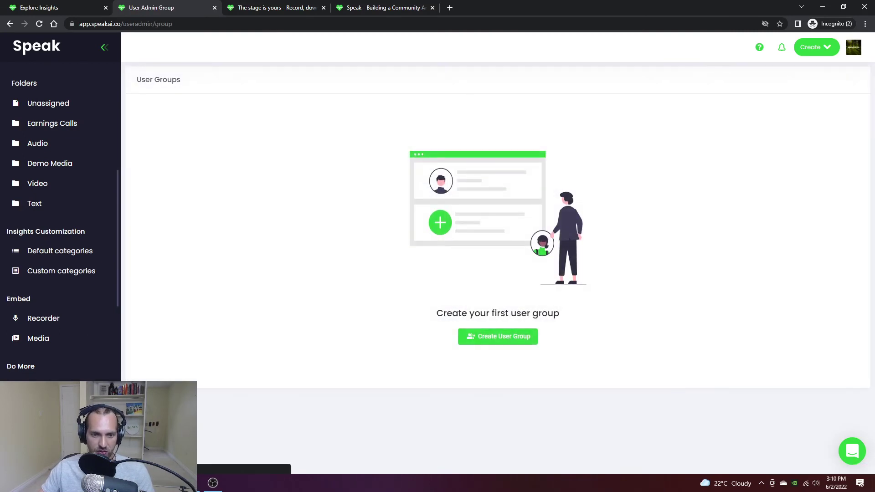
{"action": "left_click", "coordinate": [46, 406]}
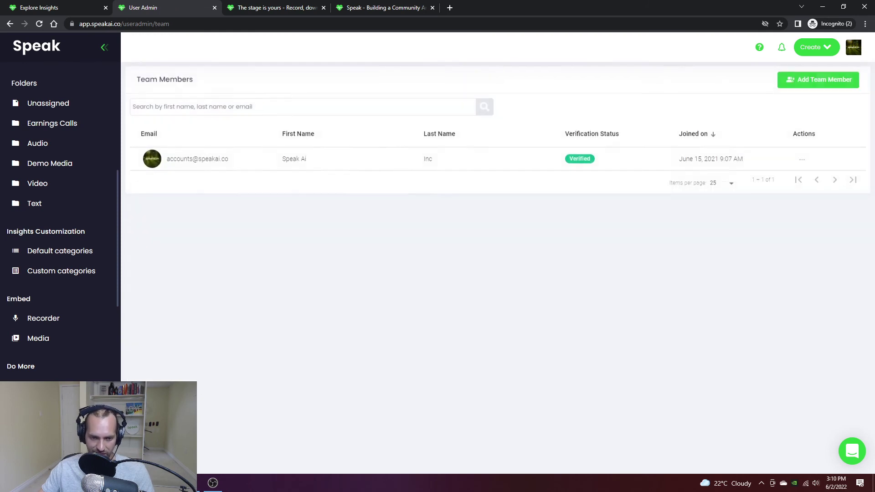
{"action": "left_click", "coordinate": [852, 48]}
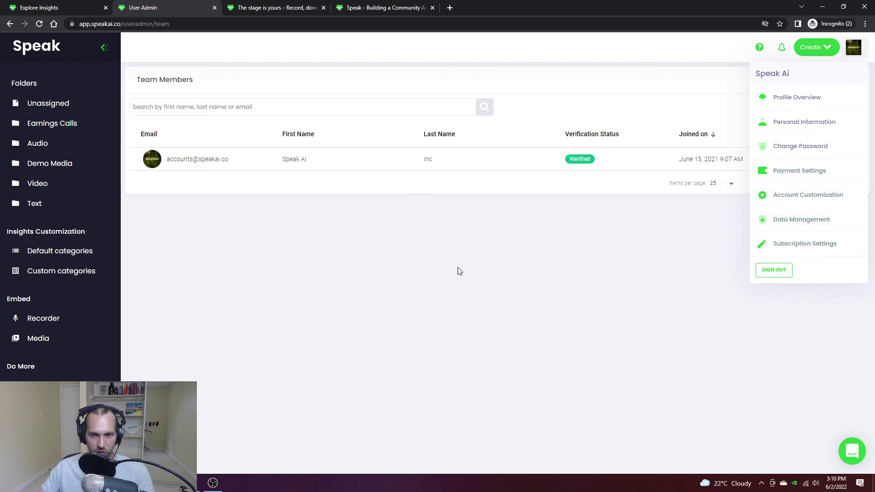
Step: Review the Pricing page's current 6 Months plan at $1463, then return to the Dashboard
{"action": "left_click", "coordinate": [810, 245]}
{"action": "scroll", "coordinate": [619, 245], "scroll_direction": "down", "scroll_amount": 5}
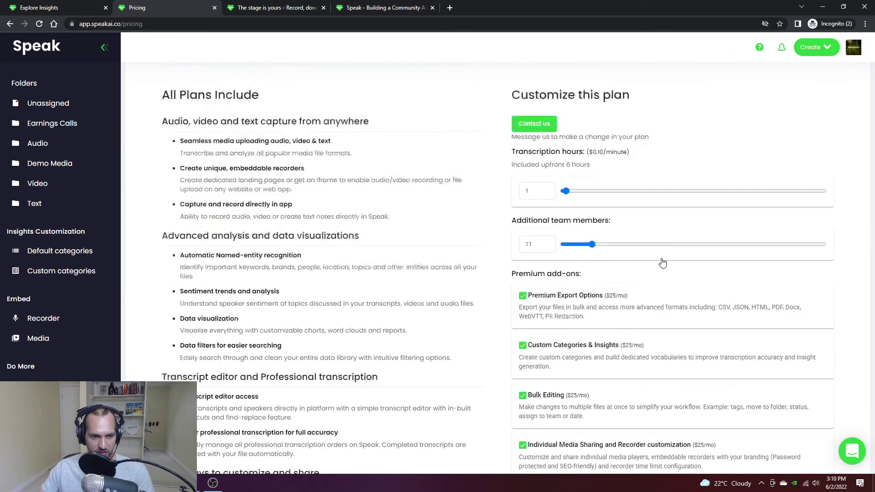
{"action": "scroll", "coordinate": [617, 247], "scroll_direction": "up", "scroll_amount": 4}
{"action": "scroll", "coordinate": [617, 248], "scroll_direction": "up", "scroll_amount": 2}
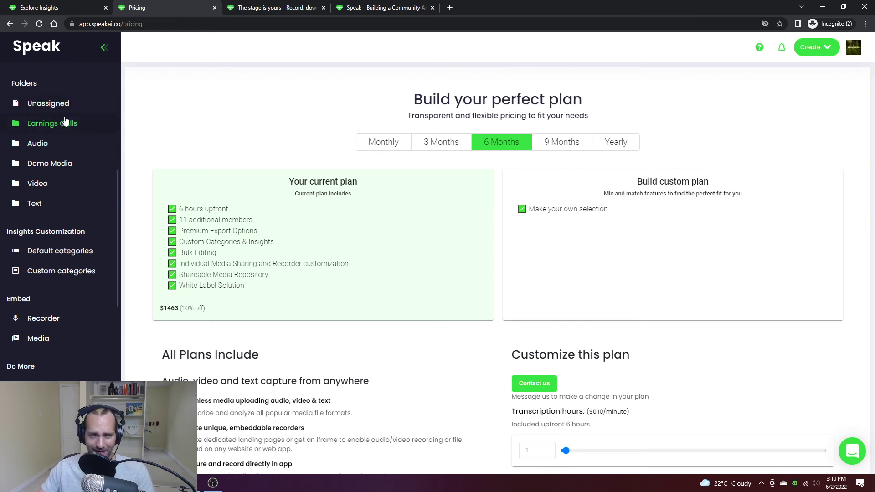
{"action": "scroll", "coordinate": [83, 67], "scroll_direction": "up", "scroll_amount": 1}
{"action": "left_click", "coordinate": [47, 85]}
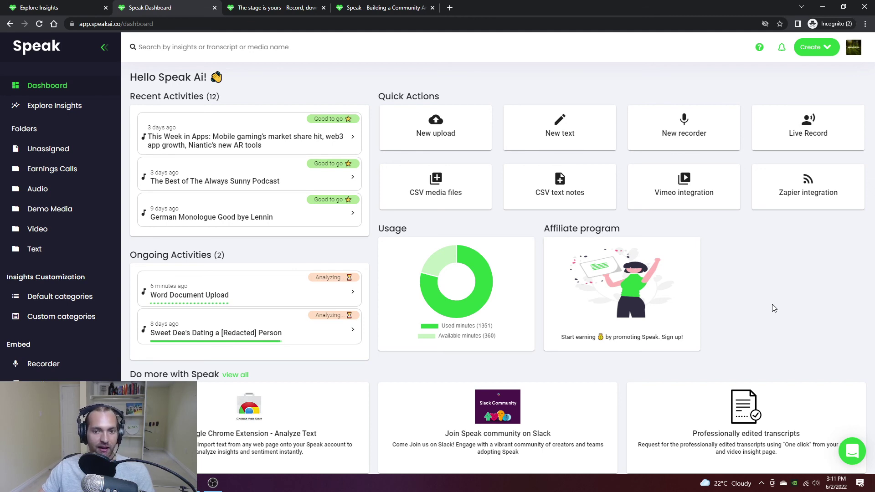
{"action": "scroll", "coordinate": [773, 308], "scroll_direction": "down", "scroll_amount": 1}
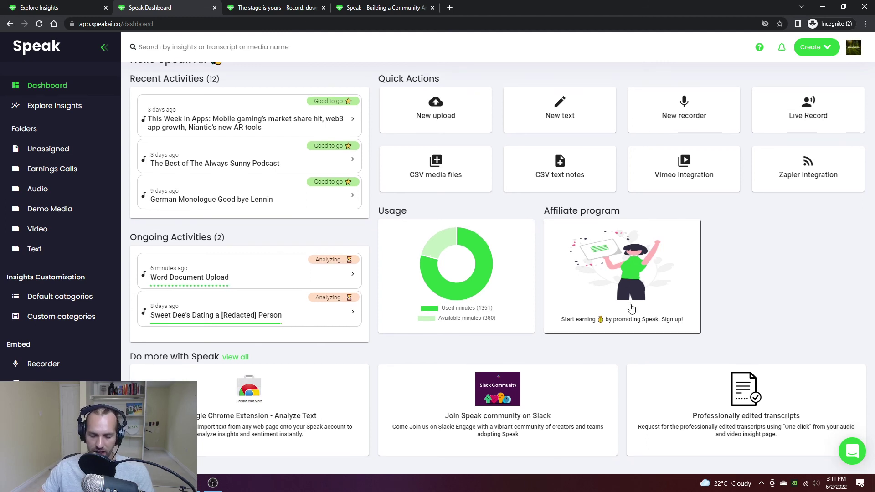
{"action": "scroll", "coordinate": [764, 273], "scroll_direction": "up", "scroll_amount": 1}
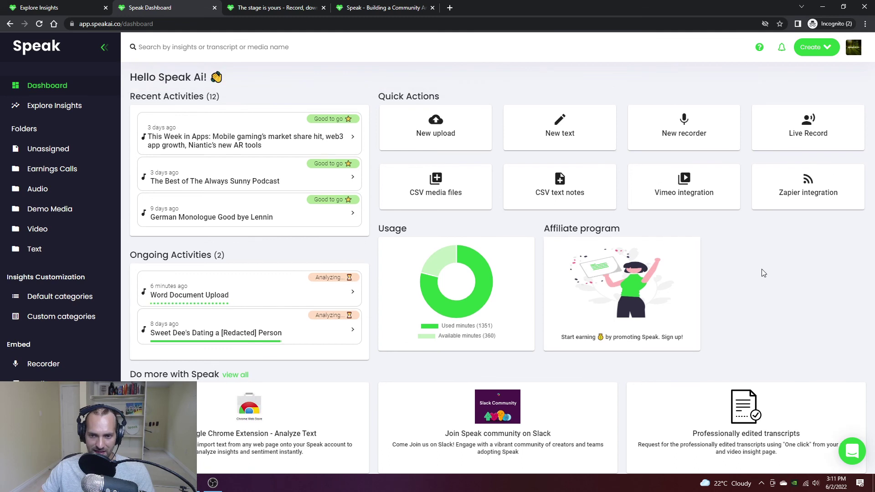